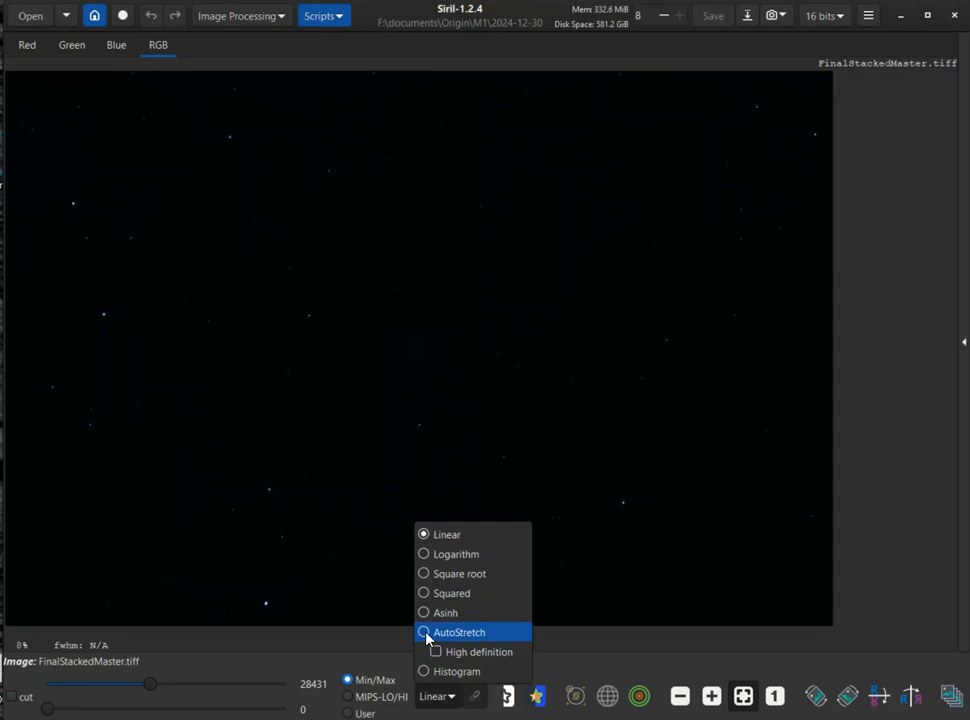
- Preview the stacked image with AutoStretch and crop it to about 1031 × 834 px around the nebula
left_click(425, 633)
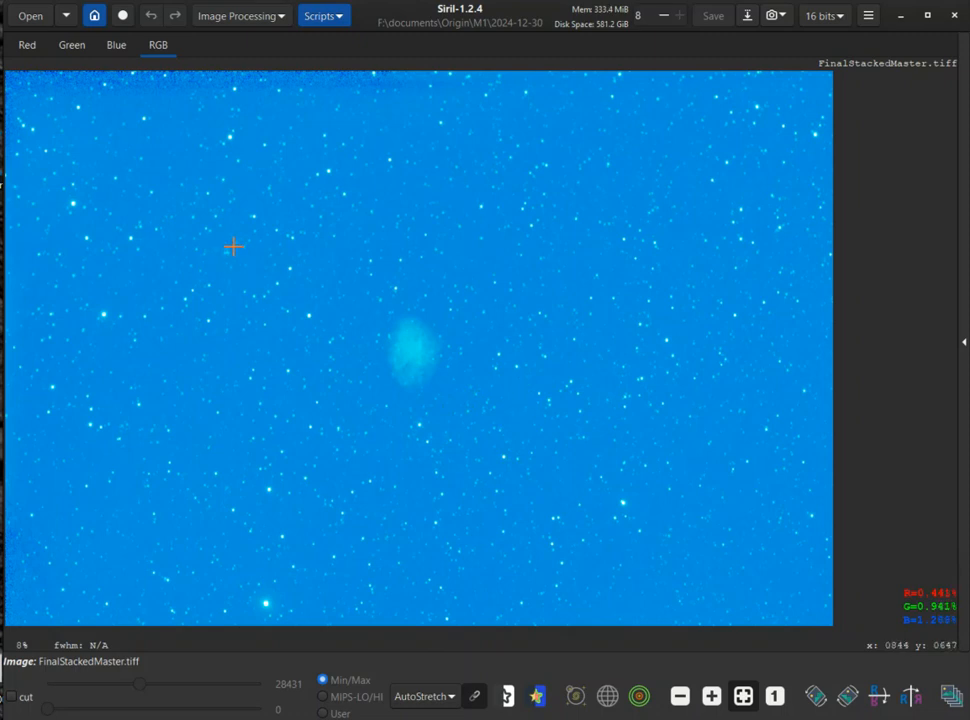
left_click_drag(235, 246, 613, 485)
left_click_drag(232, 357, 279, 359)
left_click_drag(613, 341, 558, 340)
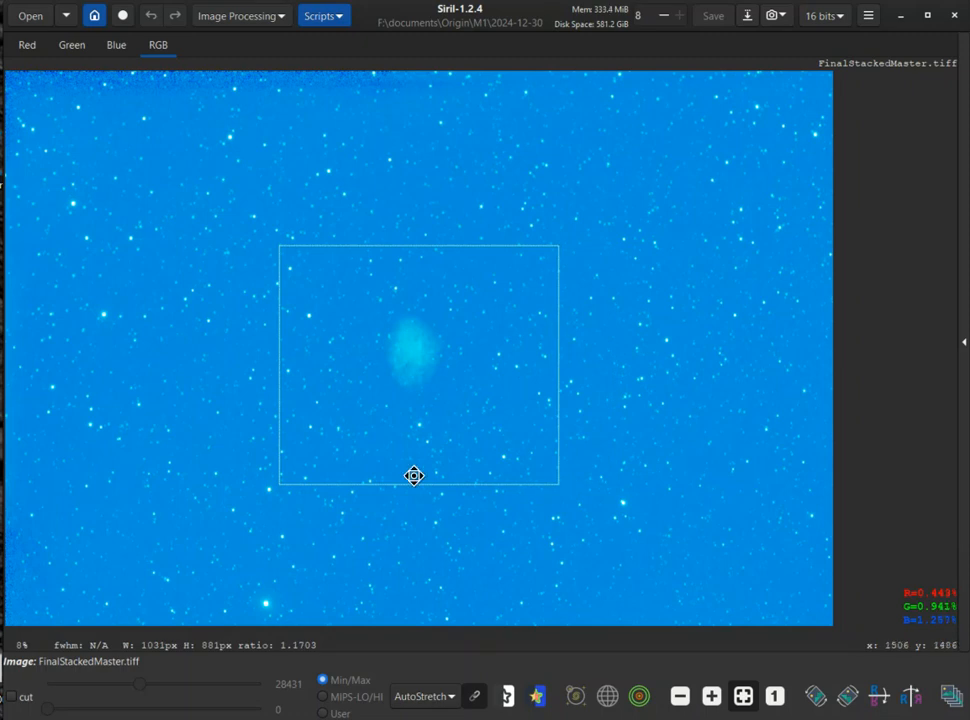
left_click_drag(413, 481, 414, 471)
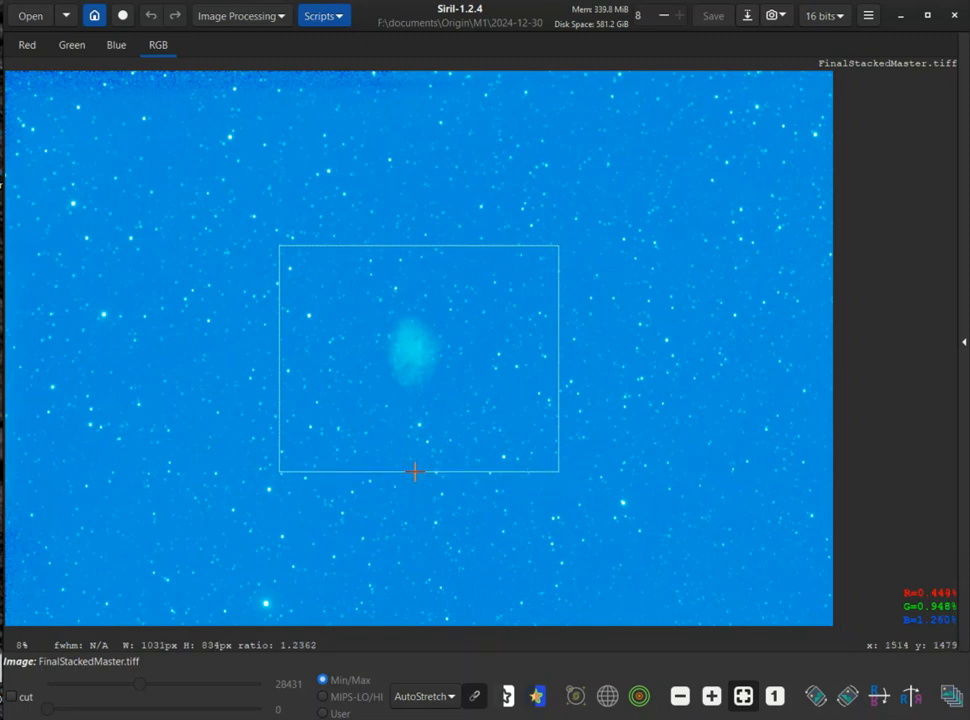
right_click(466, 436)
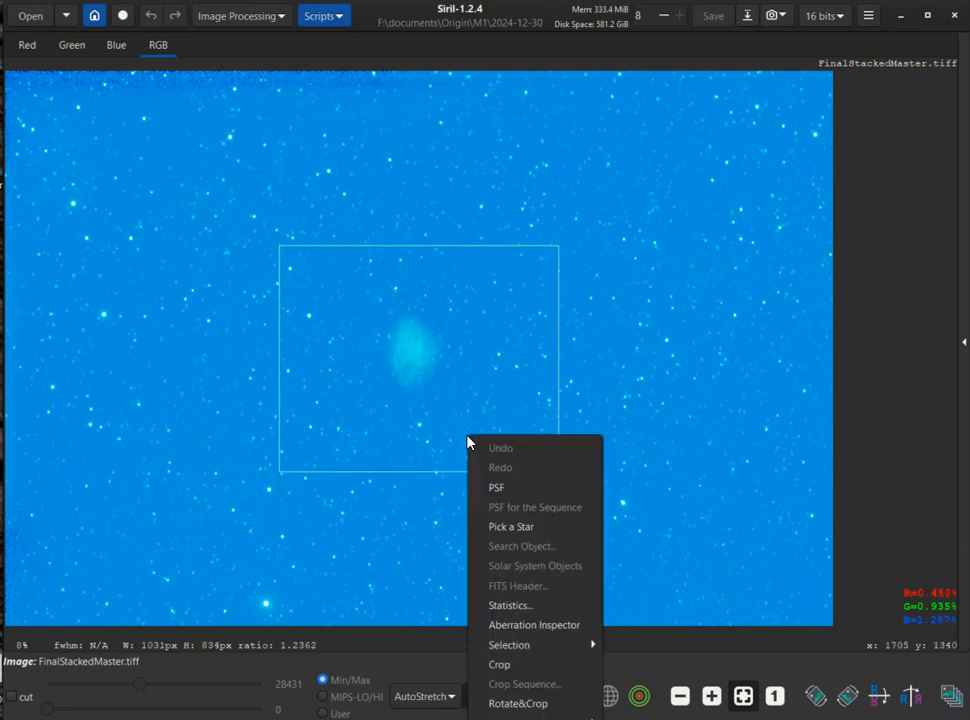
left_click(505, 665)
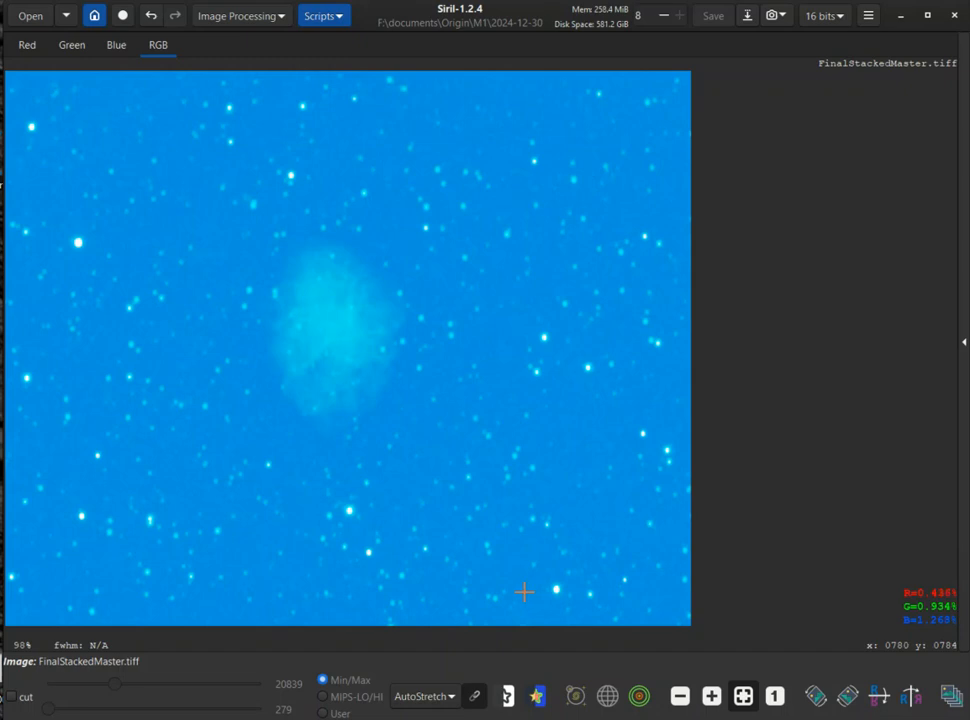
- Run Photometric Color Calibration on the cropped image, using the SIMBAD coordinates found for m1 and the NOMAD catalogue
left_click(222, 18)
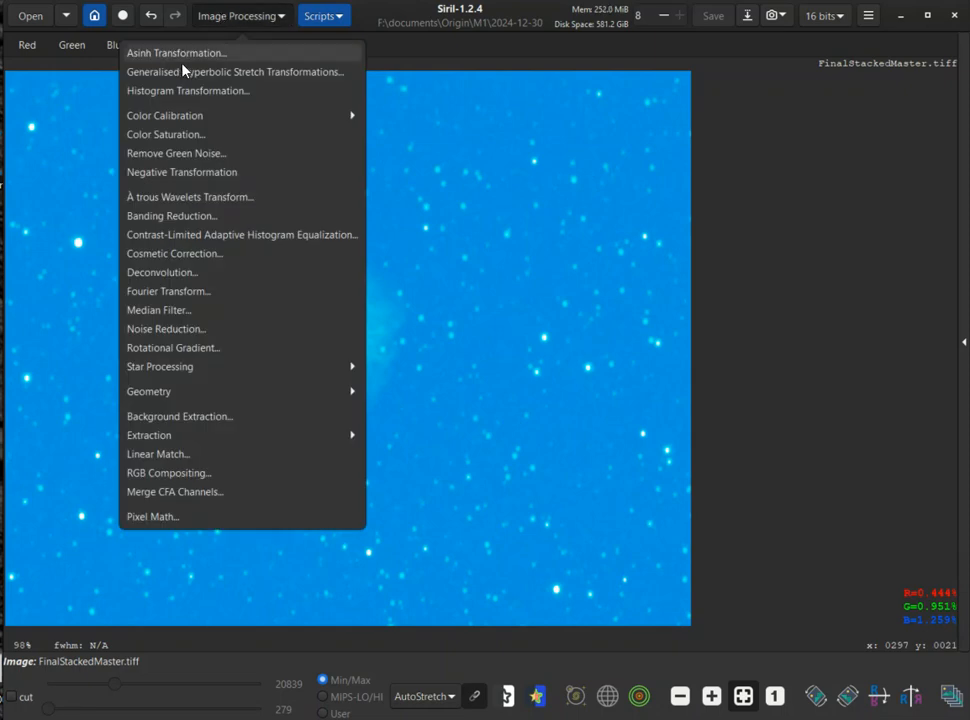
left_click(156, 120)
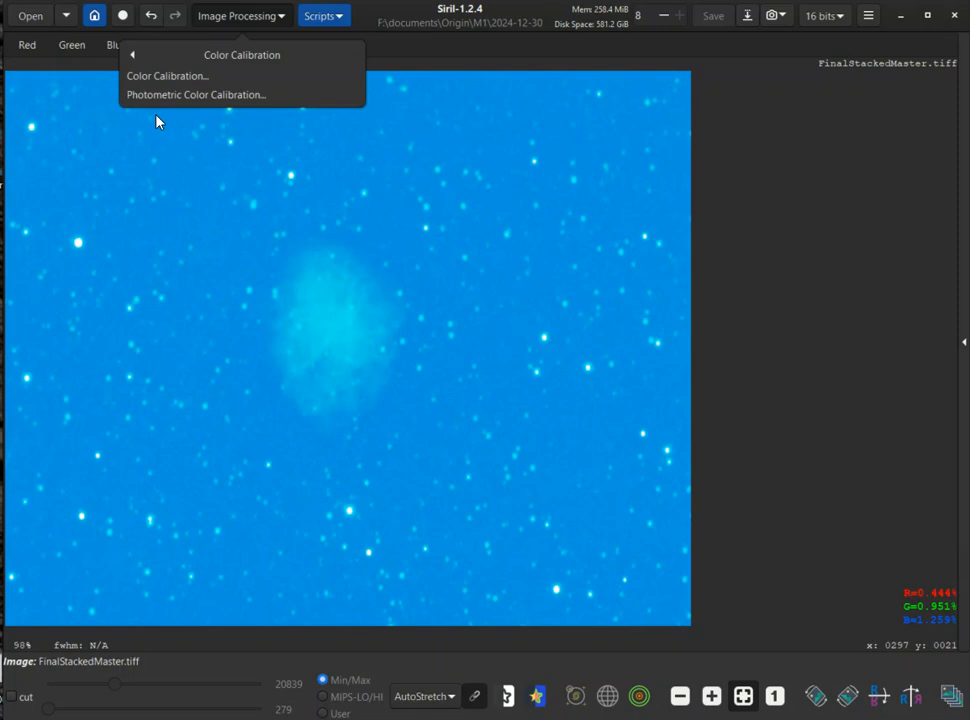
left_click(160, 97)
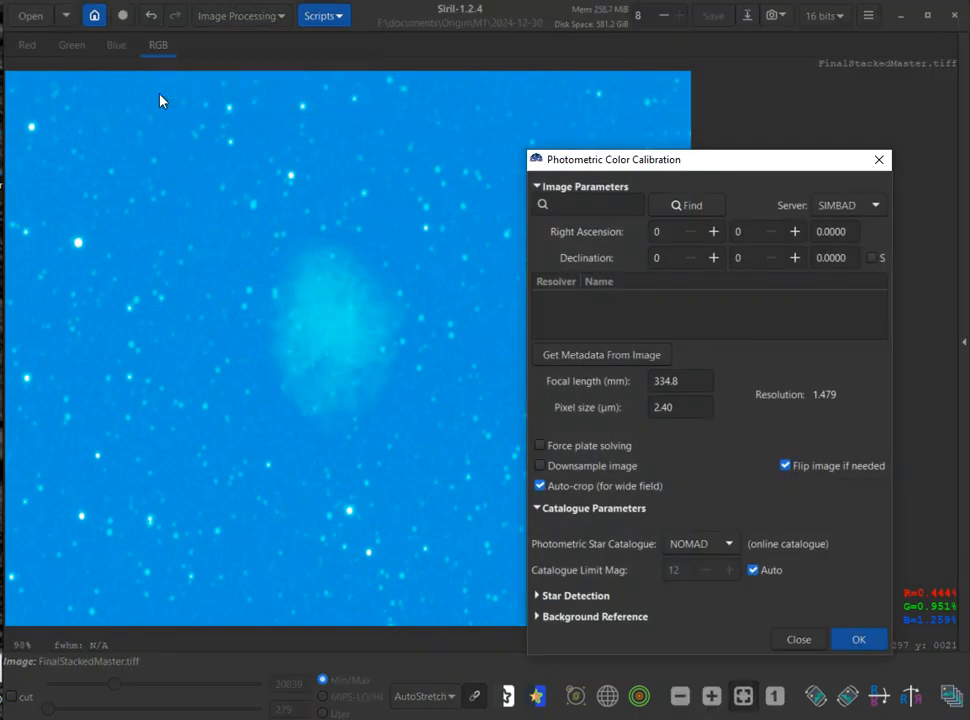
left_click(583, 204)
type("m1")
left_click(691, 207)
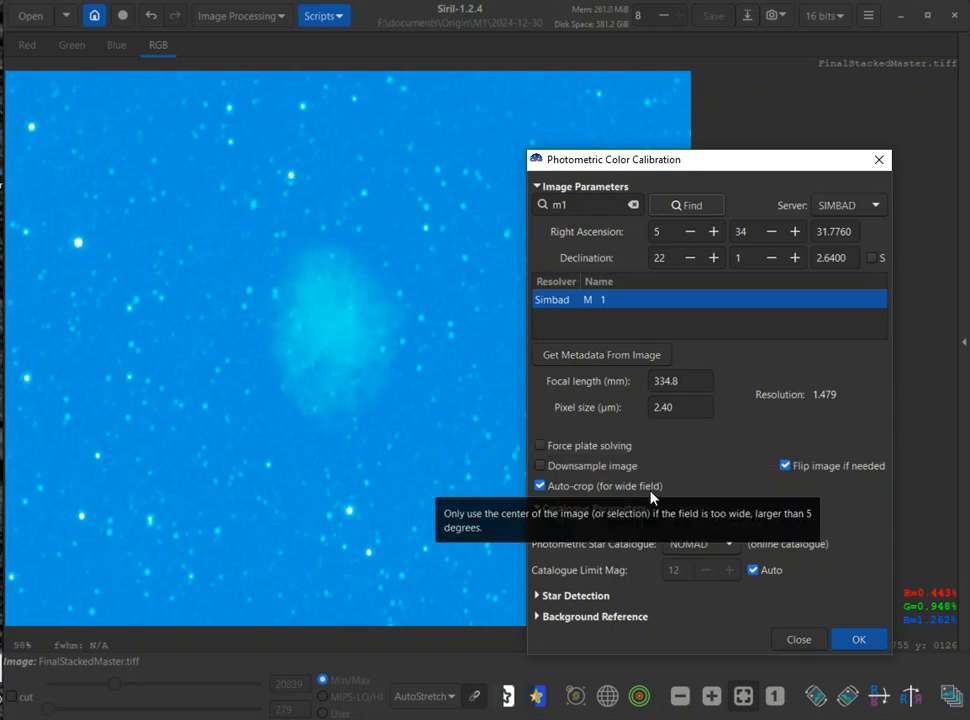
left_click(862, 641)
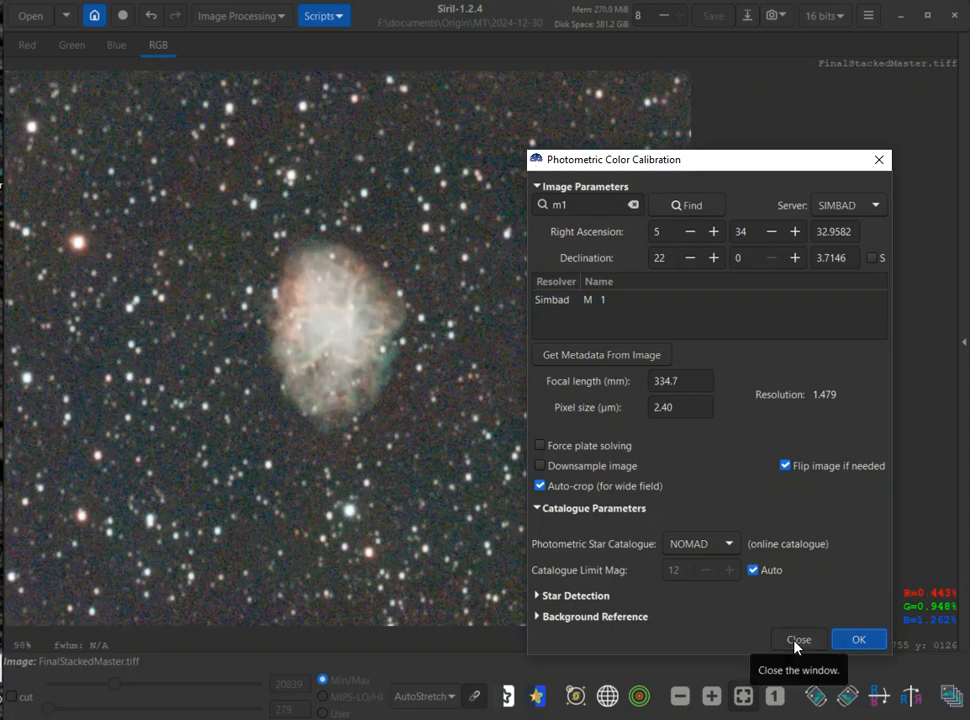
left_click(797, 640)
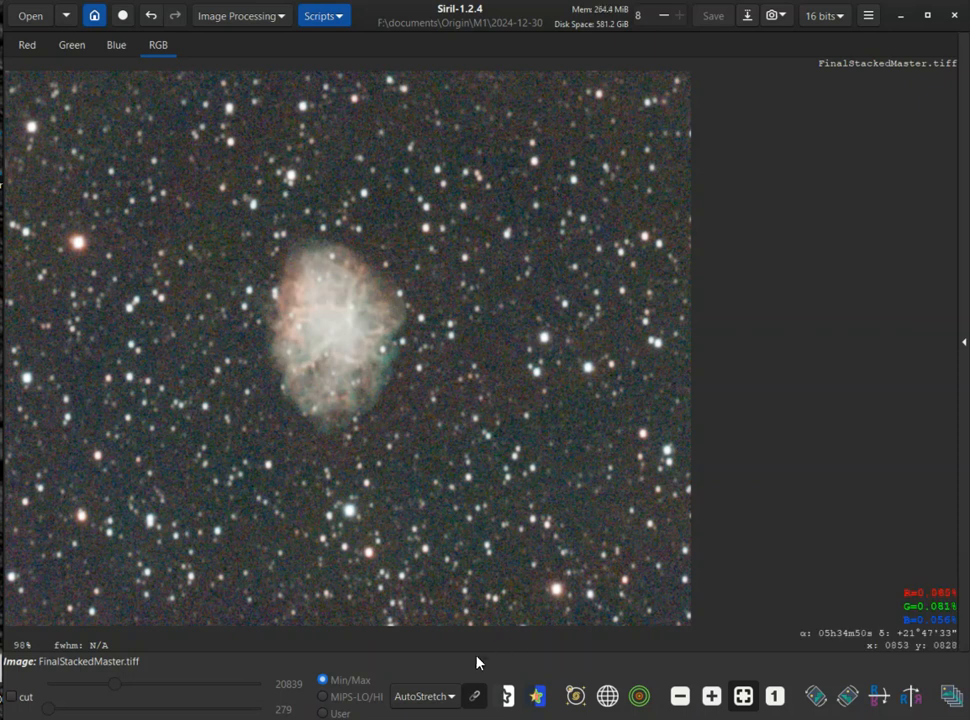
- Return the display mode to Linear and enter M1colorCorrection.tiff as the name for the saved copy in the 2024-12-30 folder
left_click(451, 699)
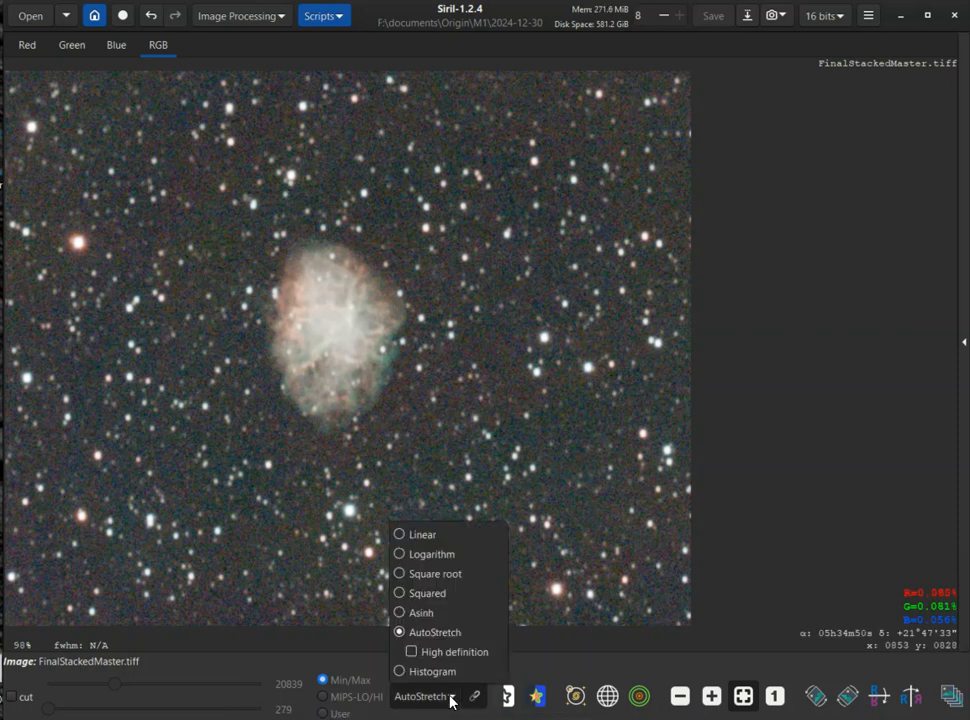
left_click(401, 536)
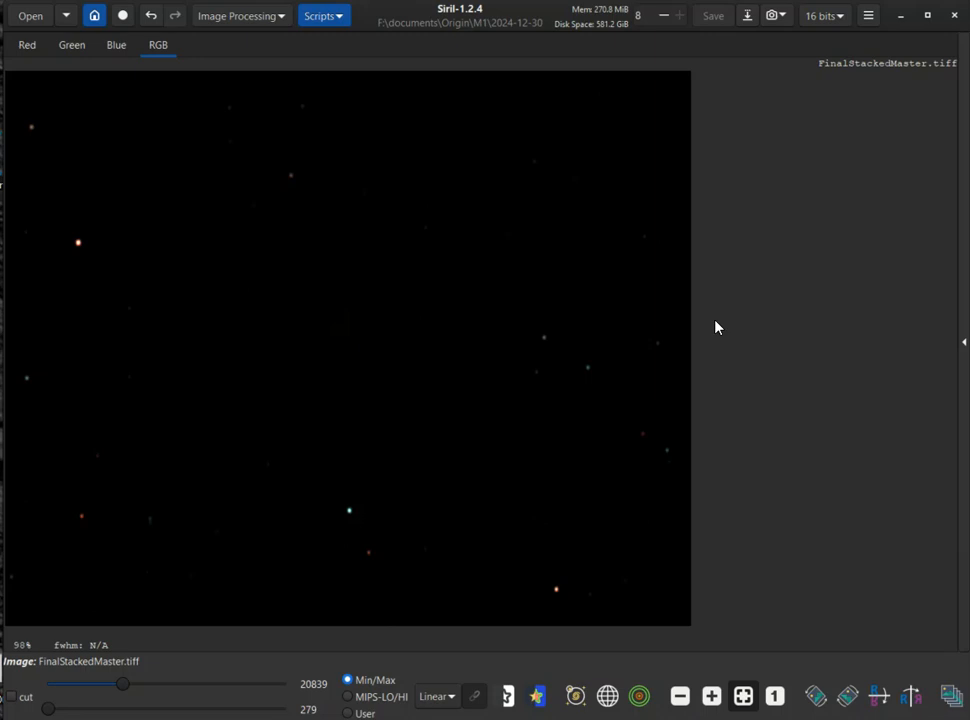
left_click(748, 17)
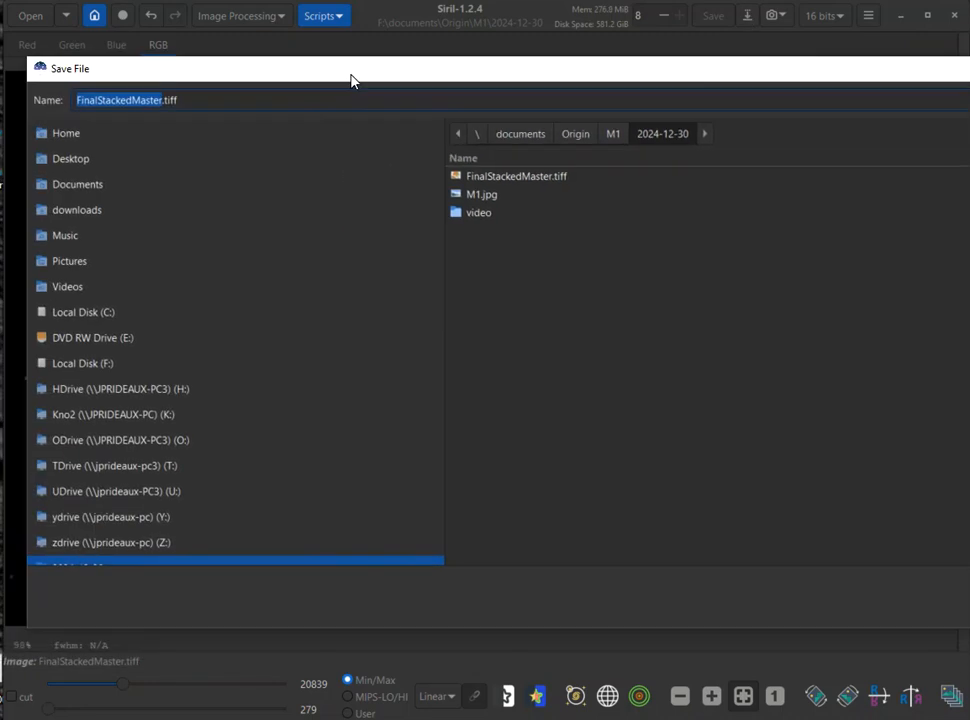
left_click(160, 100)
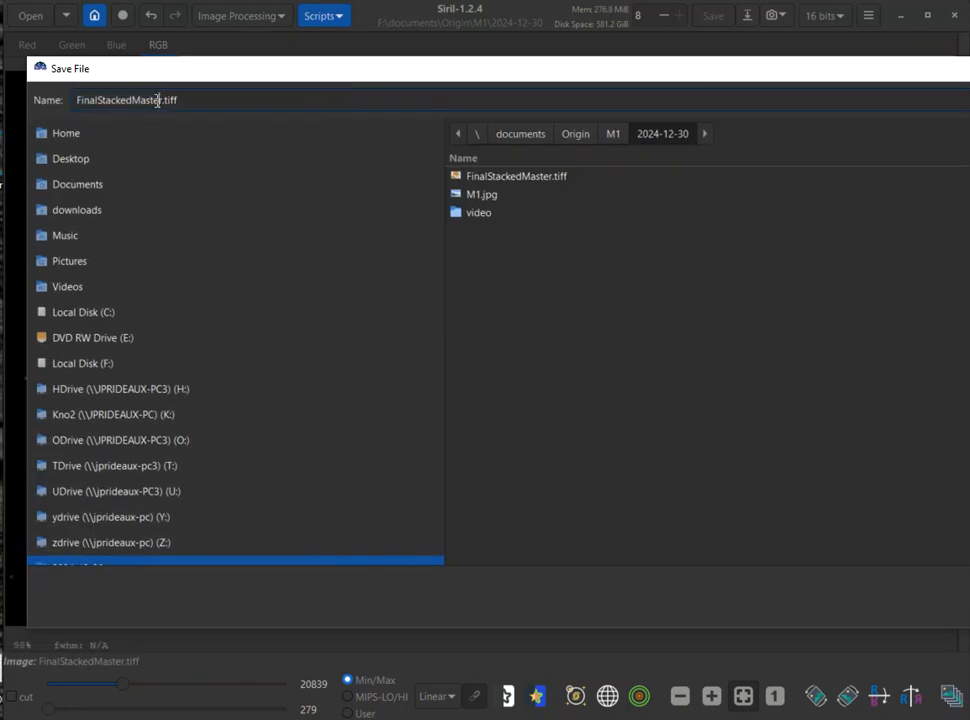
left_click_drag(160, 100, 67, 100)
type("color")
type("r")
key("BackSpace")
type("Correction")
key("Delete")
type(".")
key("Left")
key("Left")
key("Left")
key("Left")
key("Left")
key("Left")
key("Left")
key("Left")
key("Left")
key("Left")
key("Left")
key("Left")
key("Left")
key("Left")
type("M1")
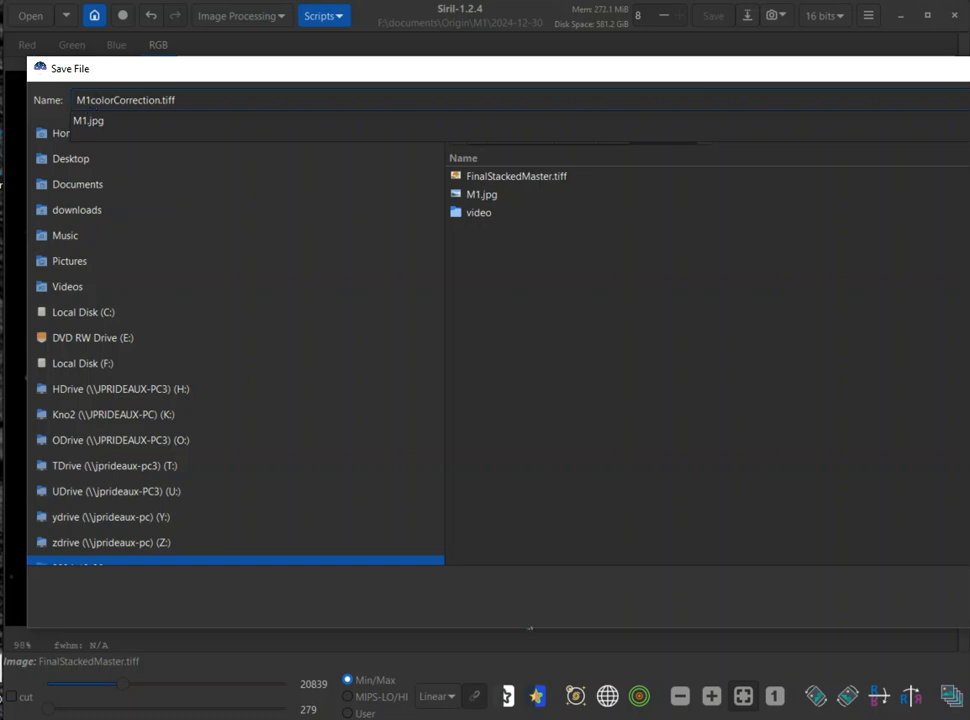
left_click(875, 69)
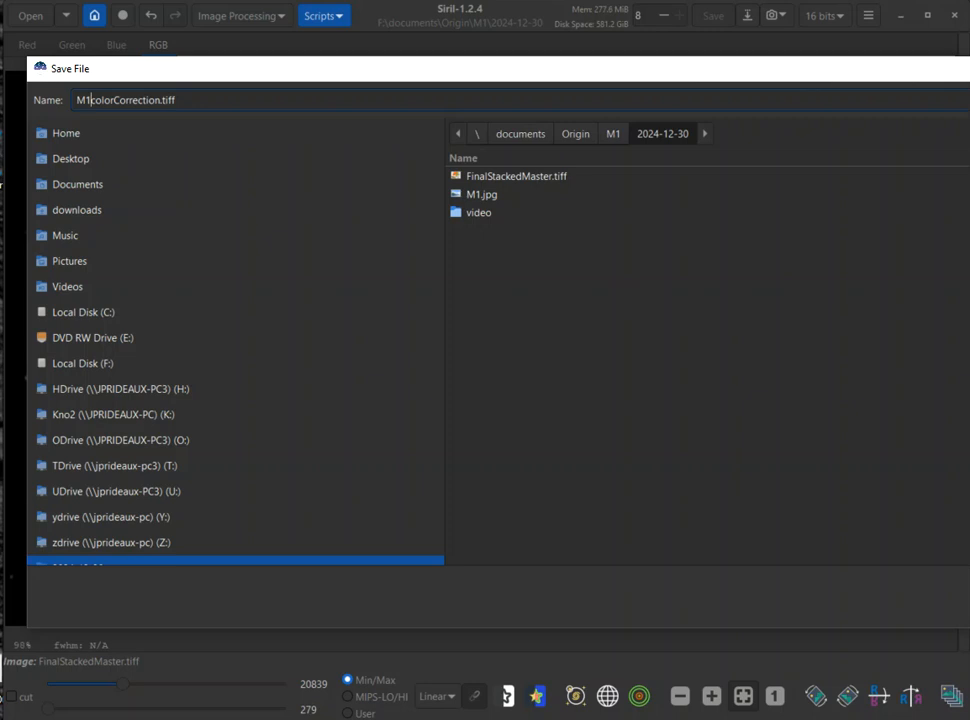
- Save the calibrated image as an uncompressed 16-bit ASTRO-TIFF with the ICC profile embedded
key("Return")
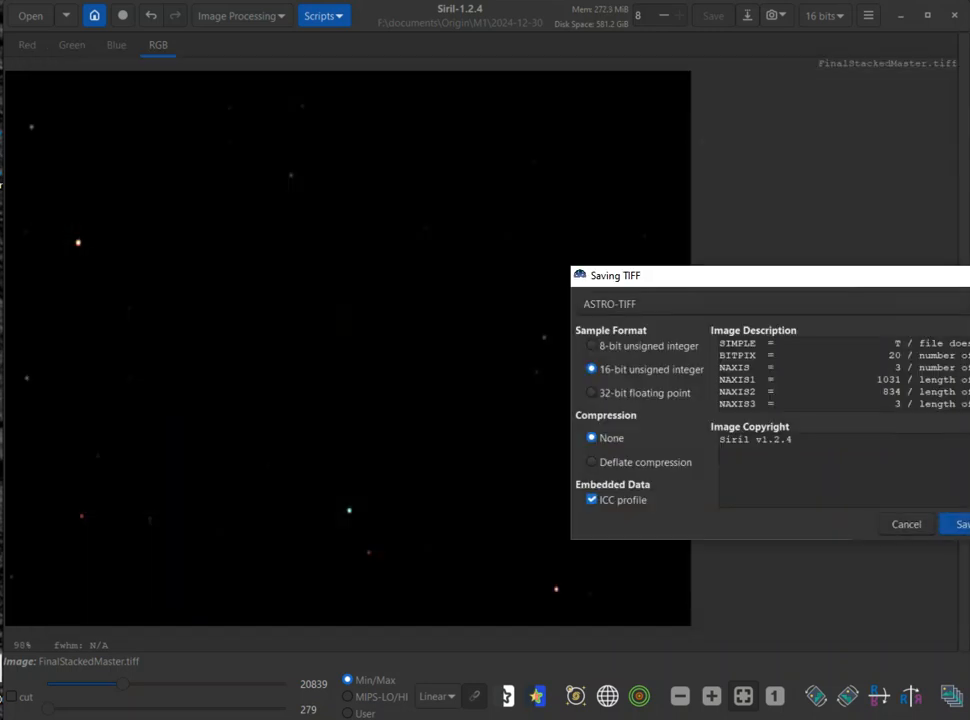
left_click_drag(728, 281, 475, 250)
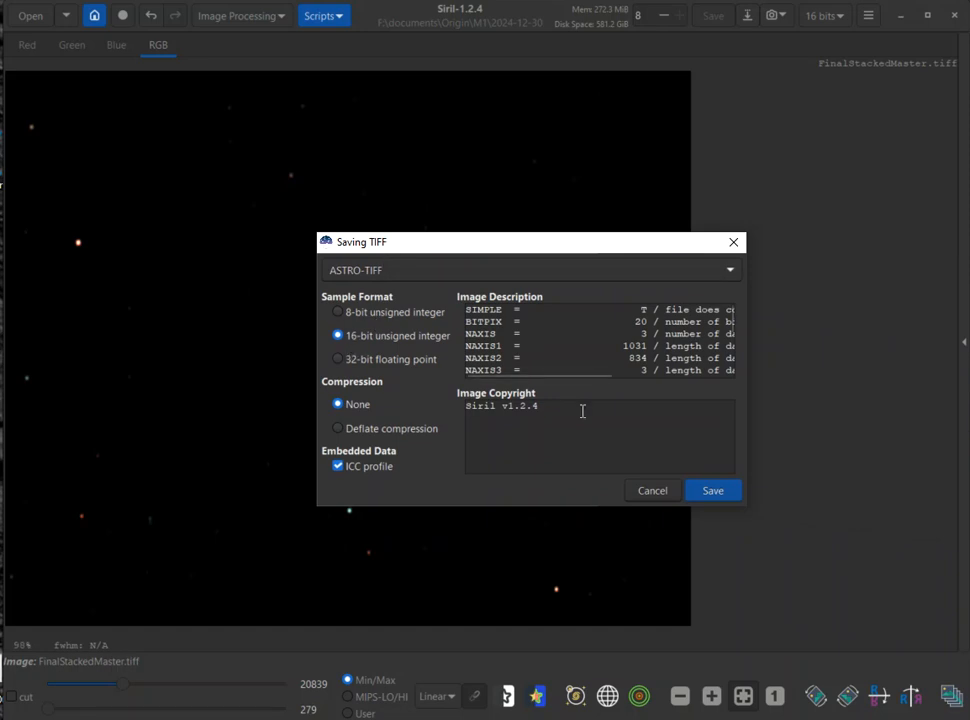
left_click(712, 492)
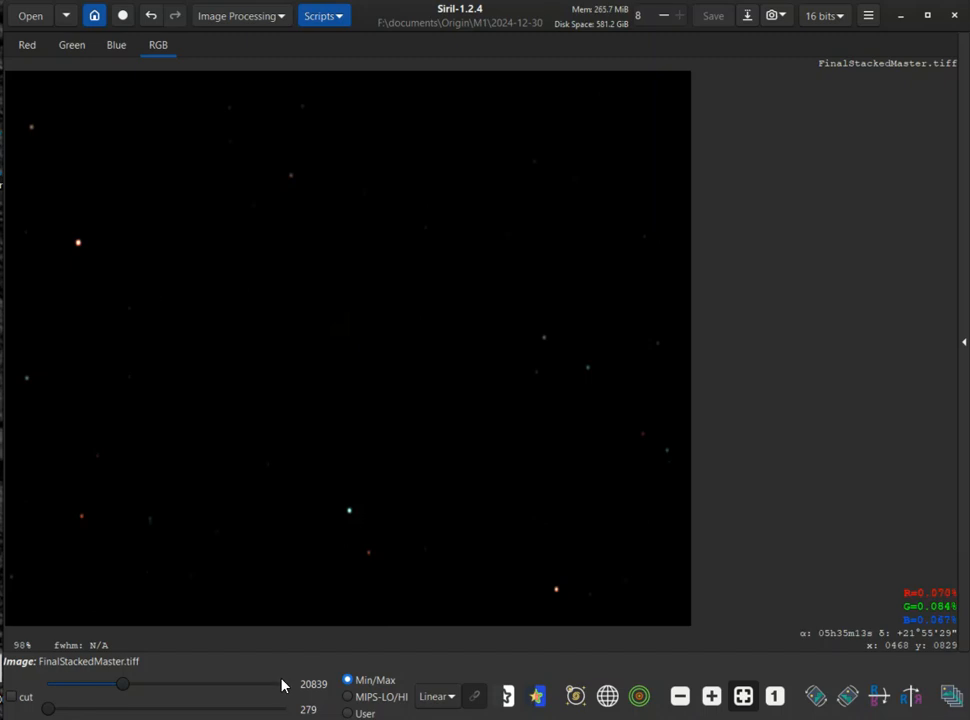
- Switch to Affinity Photo, add a Levels adjustment with gamma about 0.25 to M1colorCorrection.tiff, and merge it into the background
left_click(262, 718)
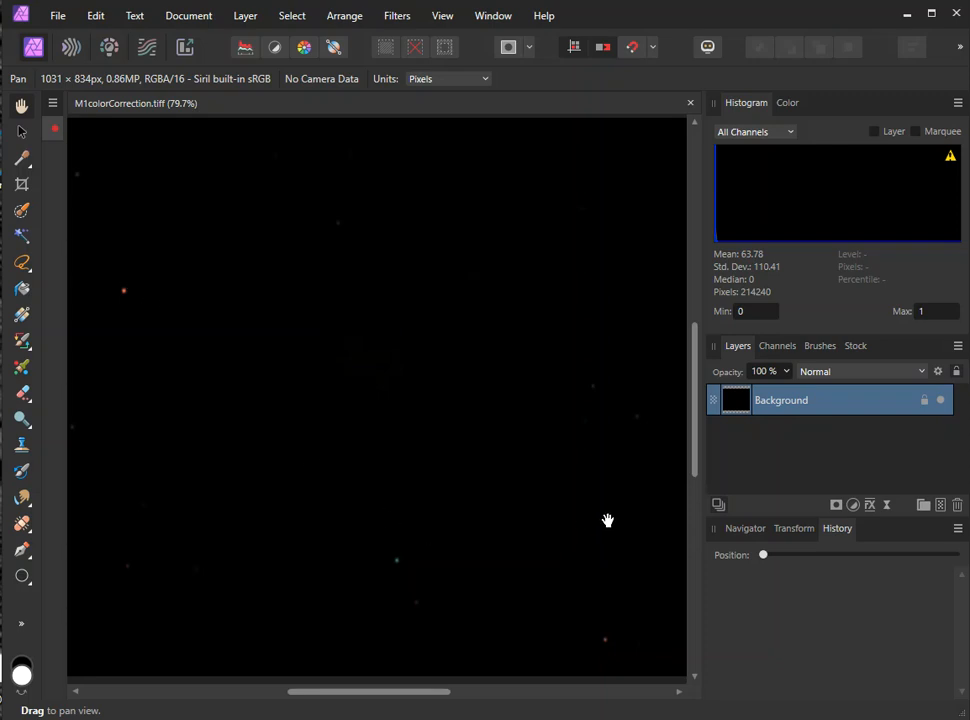
left_click(853, 507)
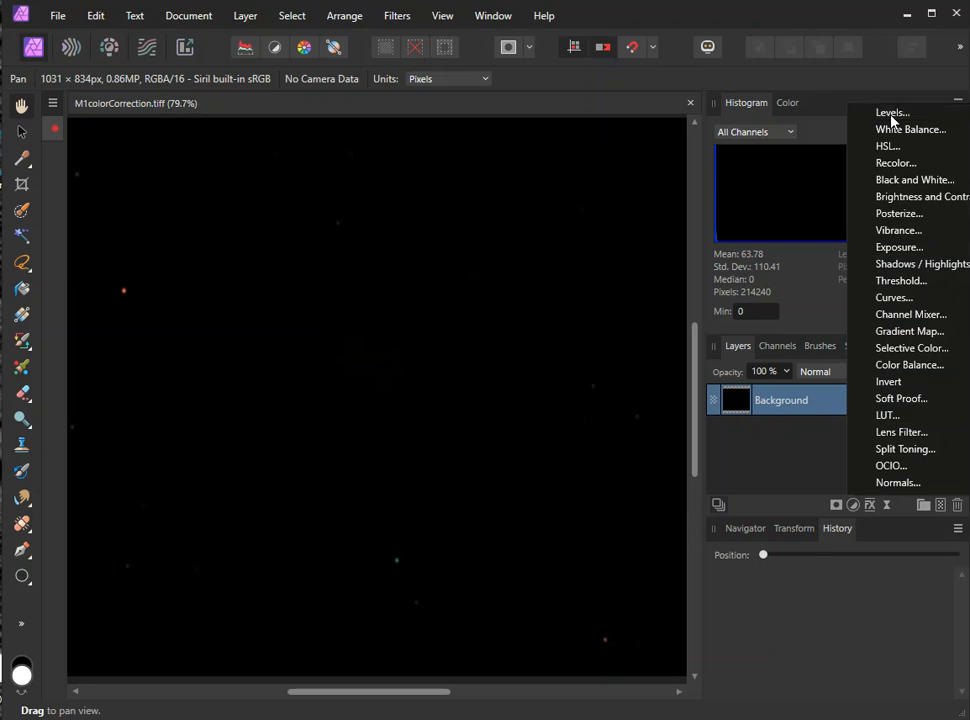
left_click(892, 113)
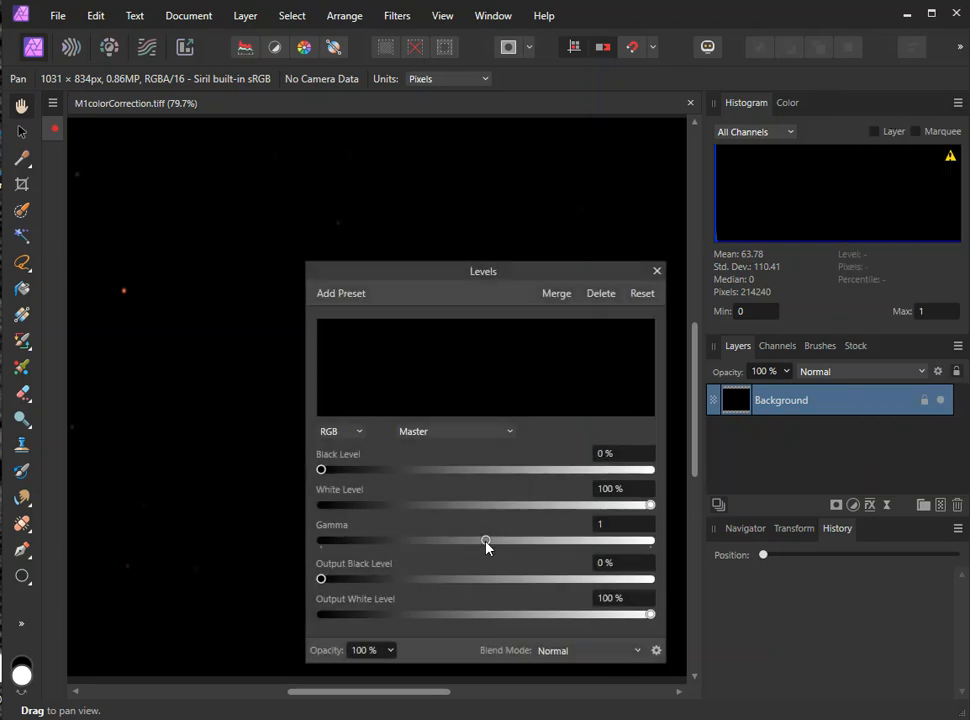
left_click_drag(486, 543, 370, 543)
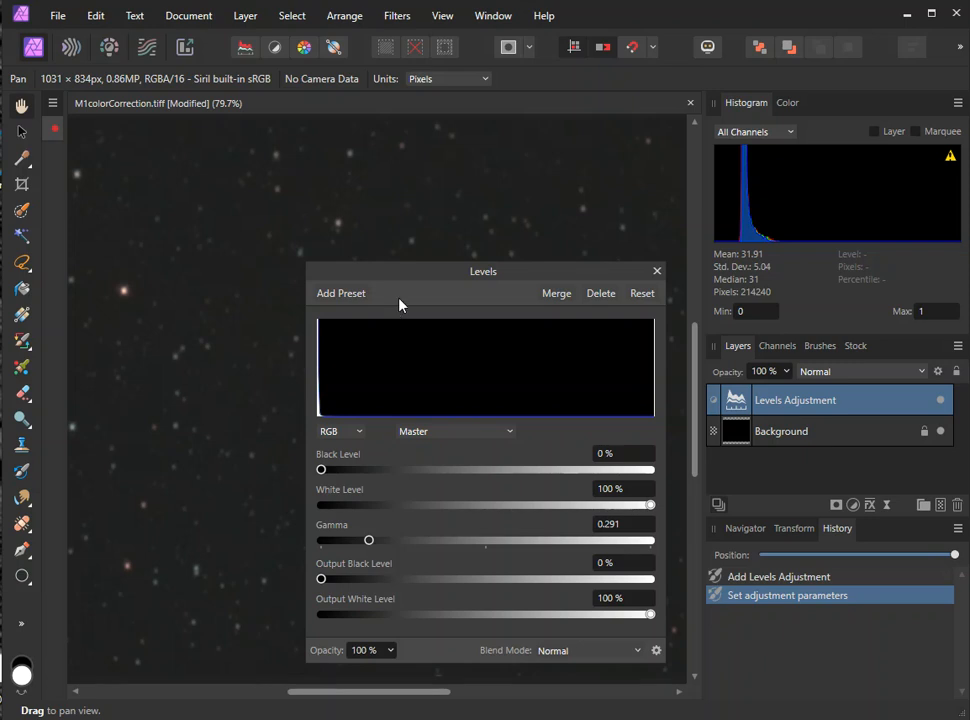
left_click_drag(404, 285, 643, 121)
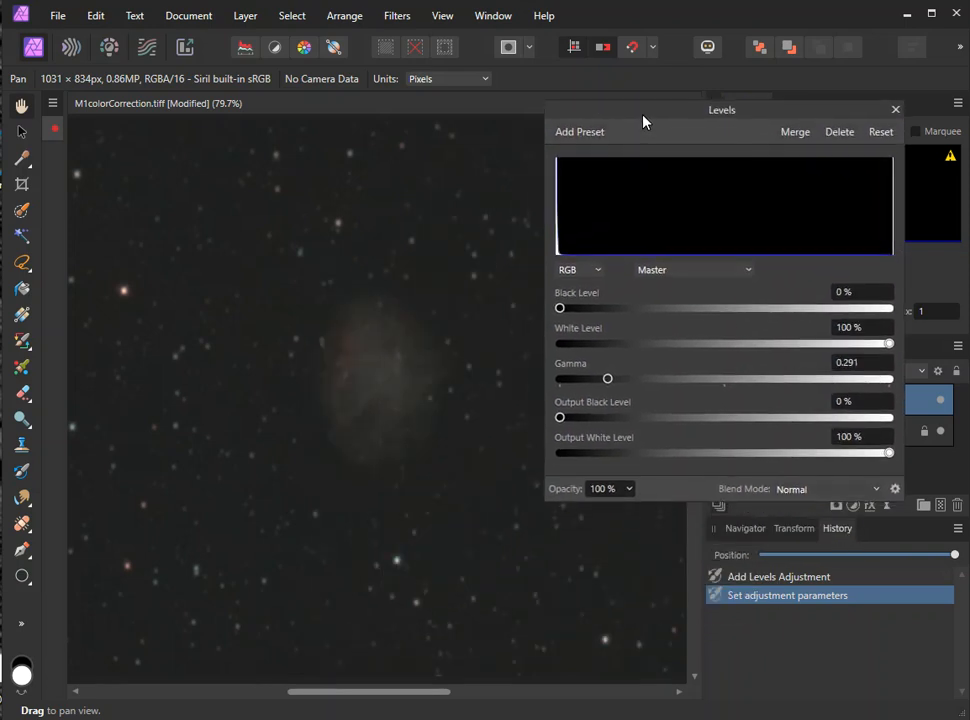
mouse_move(608, 383)
left_mouse_down()
mouse_move(650, 381)
mouse_move(603, 387)
left_mouse_up()
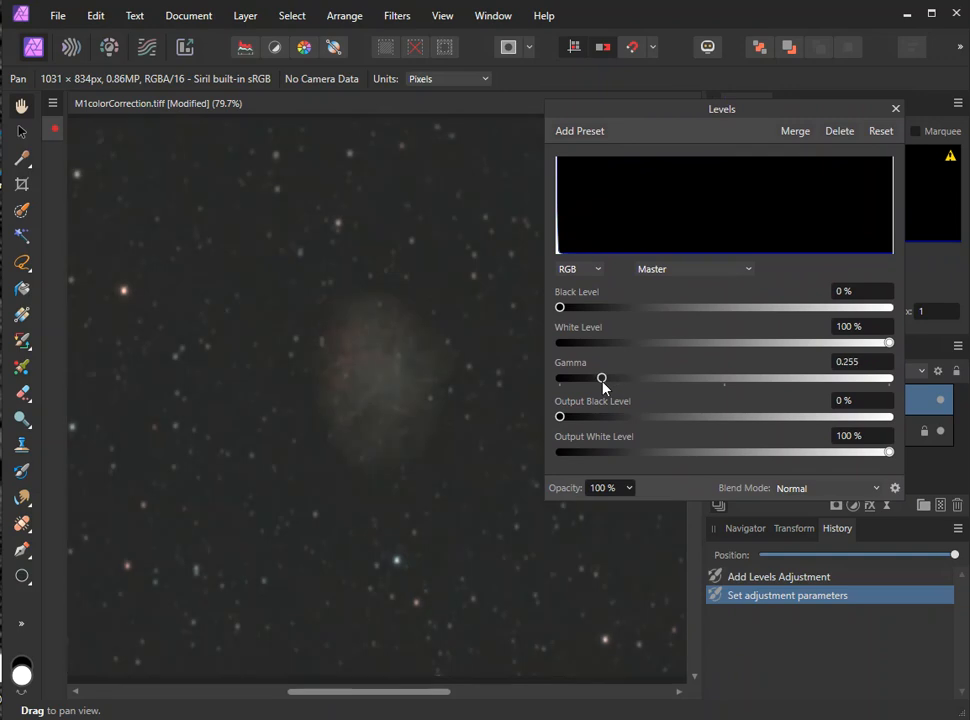
left_click_drag(603, 387, 601, 387)
left_click(795, 134)
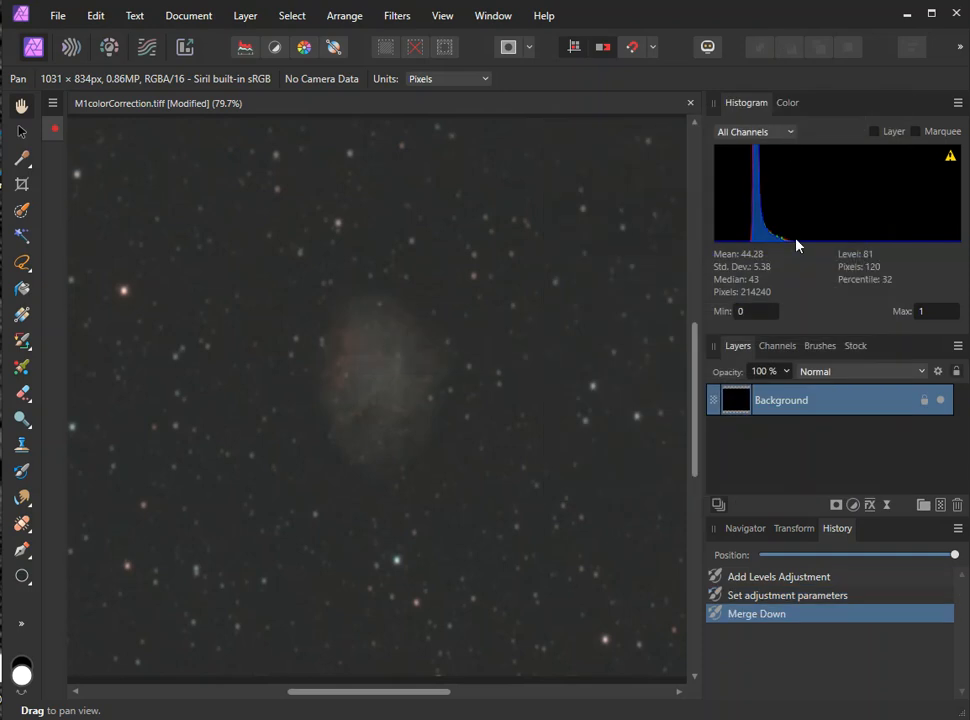
- Apply a second Levels adjustment with black level 13% and gamma 0.633, merged into the background
left_click(853, 507)
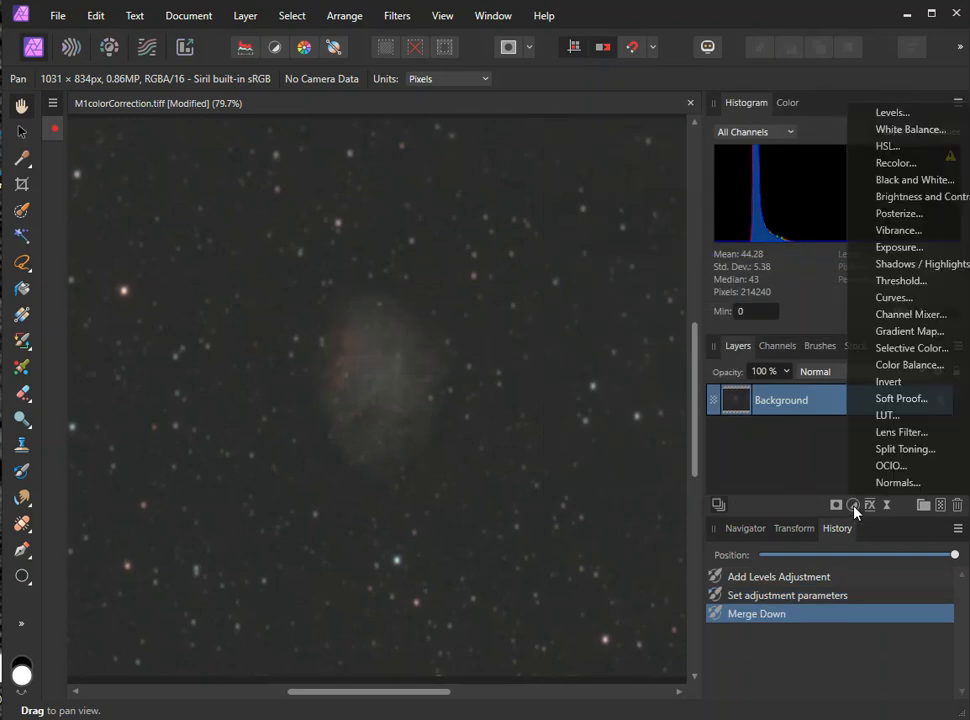
left_click(890, 114)
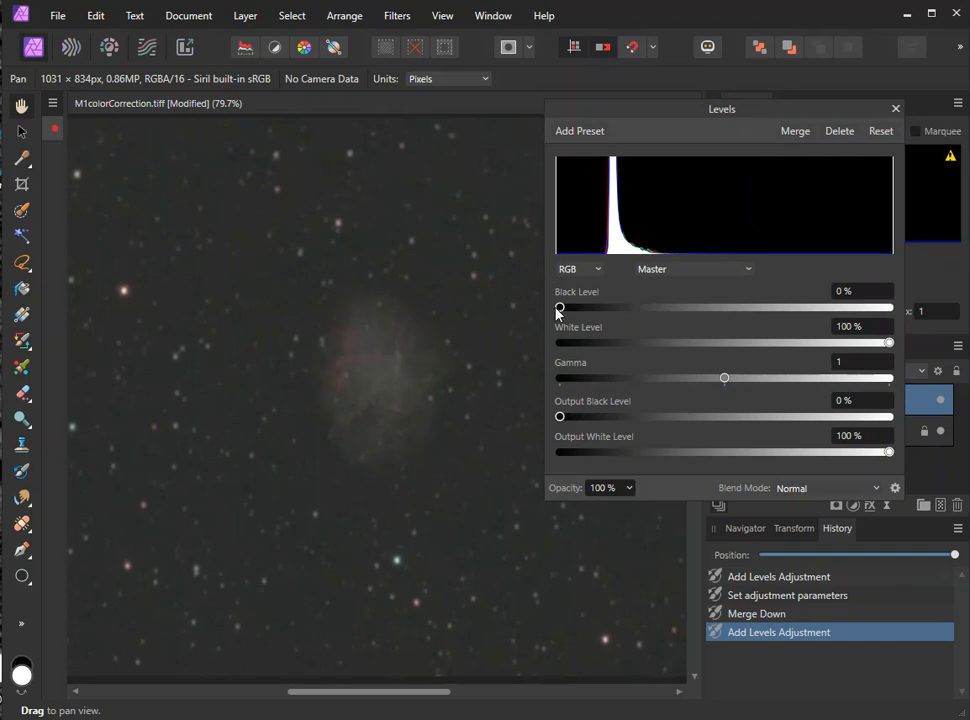
left_click_drag(562, 308, 604, 308)
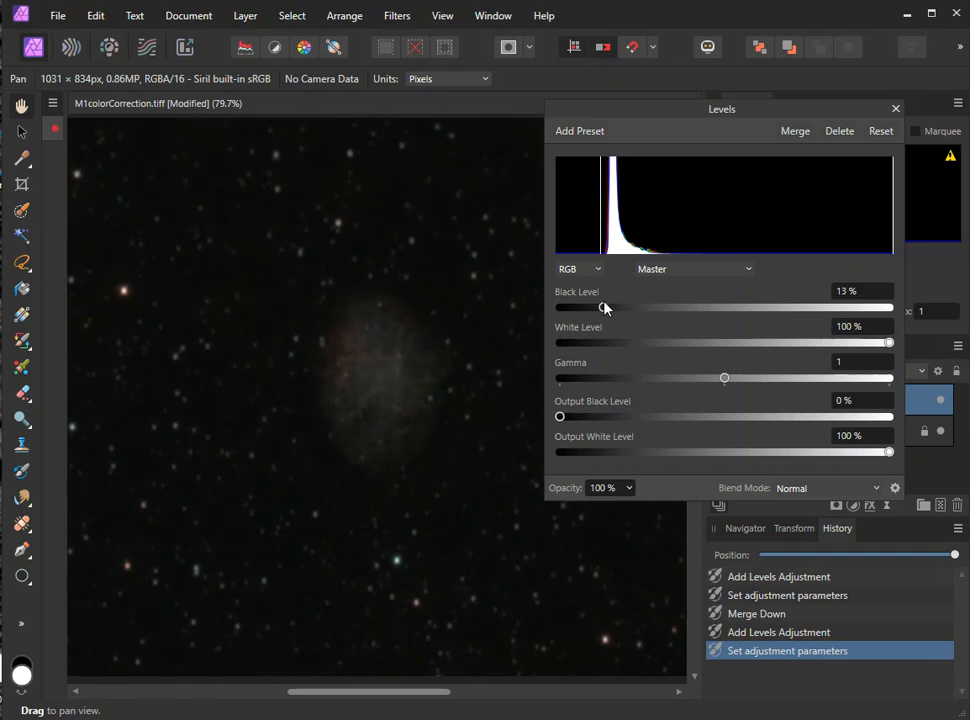
left_click_drag(724, 379, 666, 381)
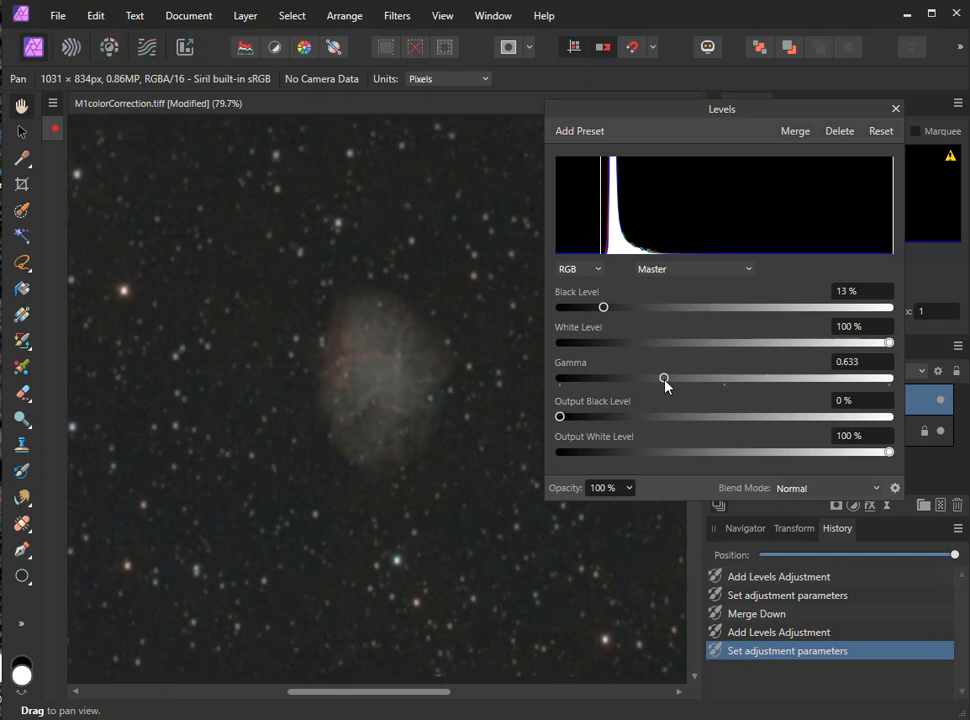
left_click(792, 132)
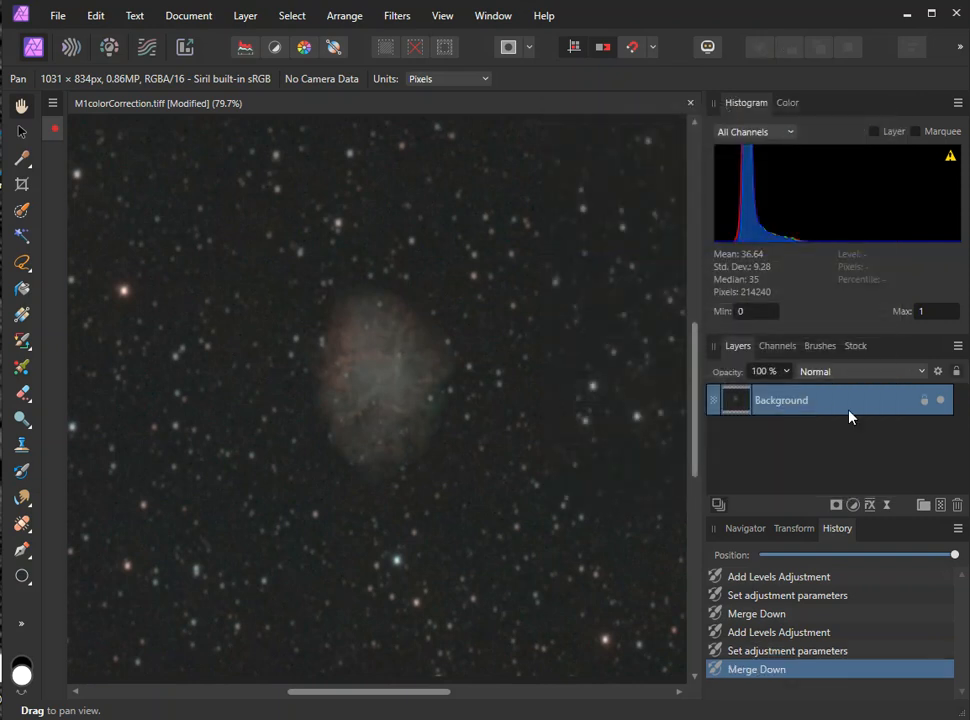
- Apply a third Levels adjustment with the black level at about 7%, merged into the background
left_click(853, 507)
left_click(890, 112)
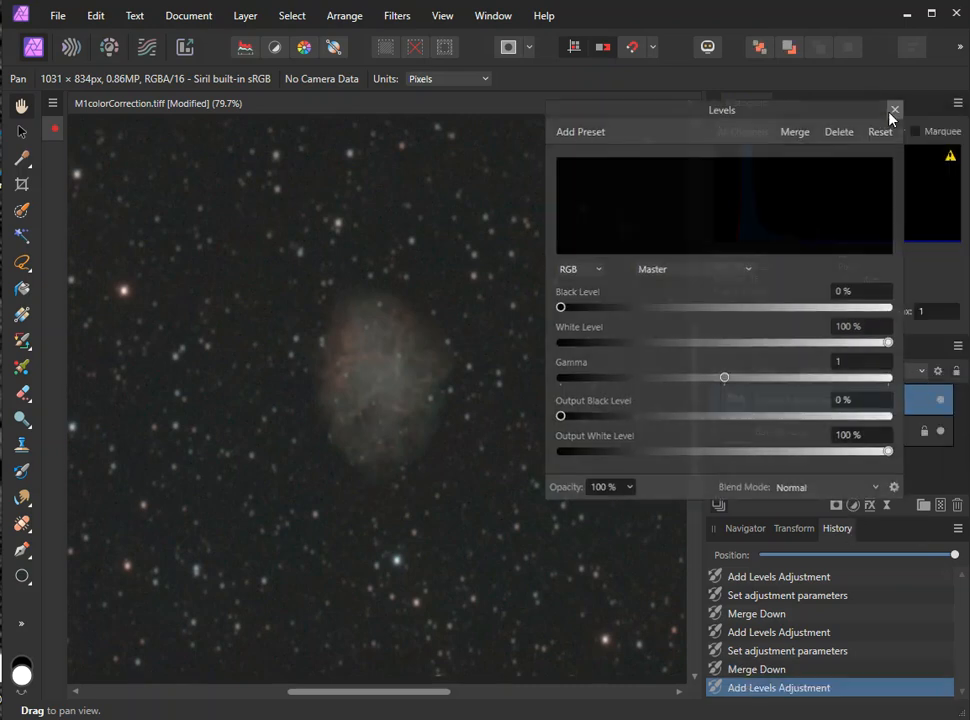
left_click_drag(561, 309, 584, 311)
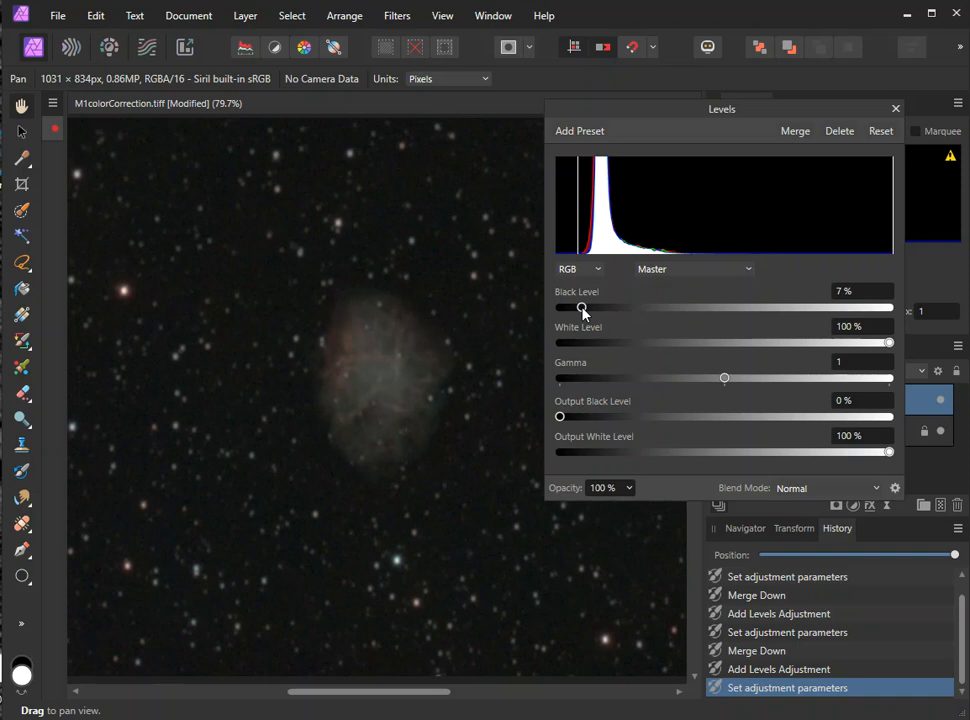
left_click_drag(583, 309, 581, 309)
left_click(796, 132)
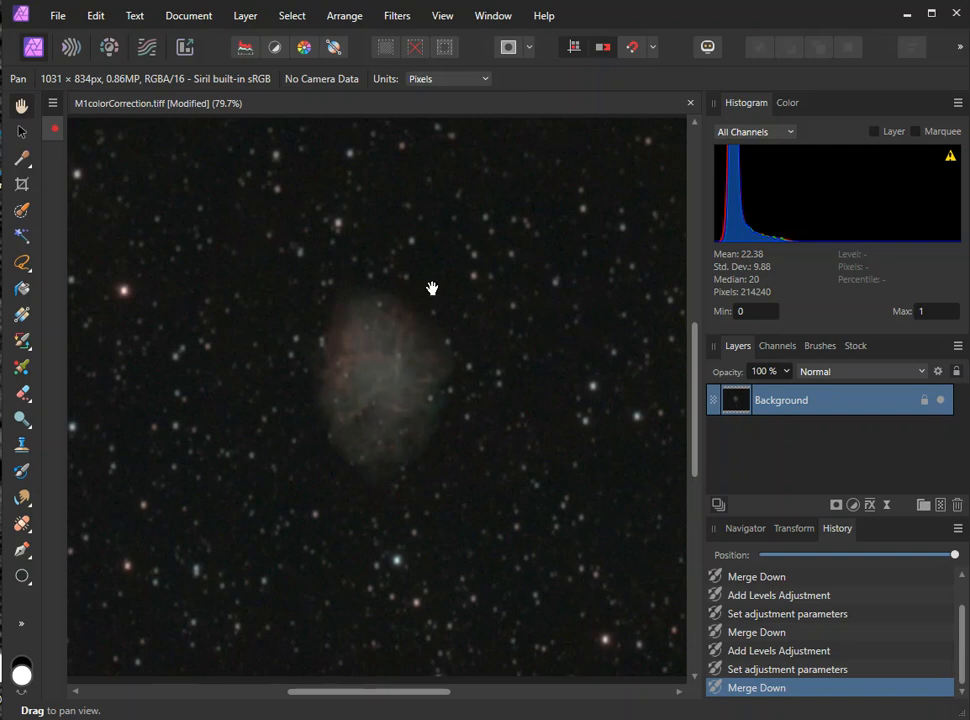
- Rename the Background layer as Original and paste a copy of it above
double_click(790, 402)
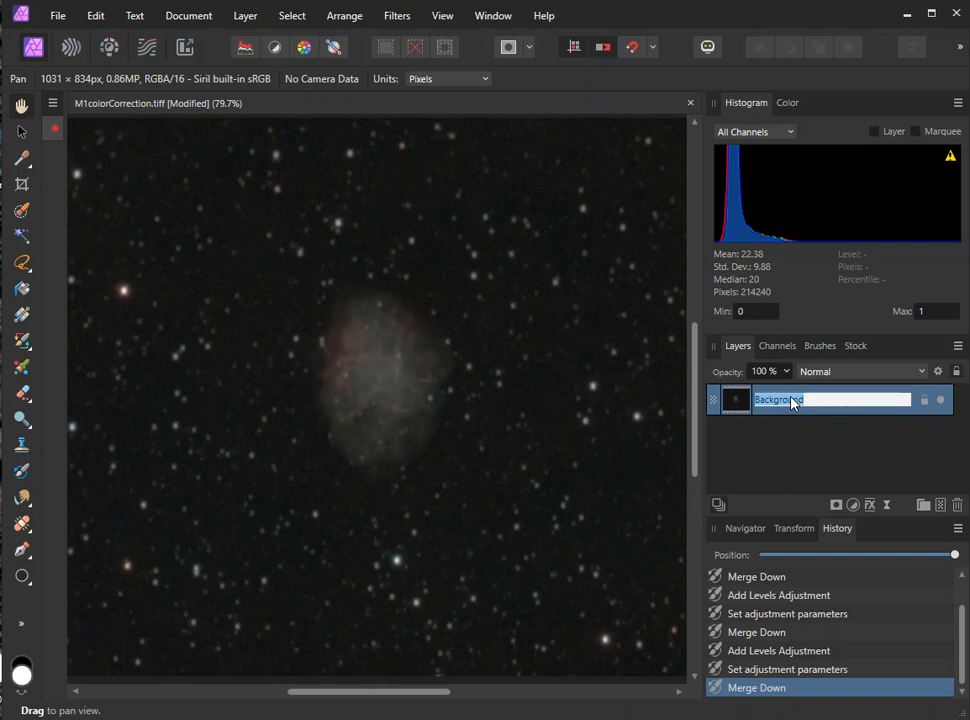
type("Original")
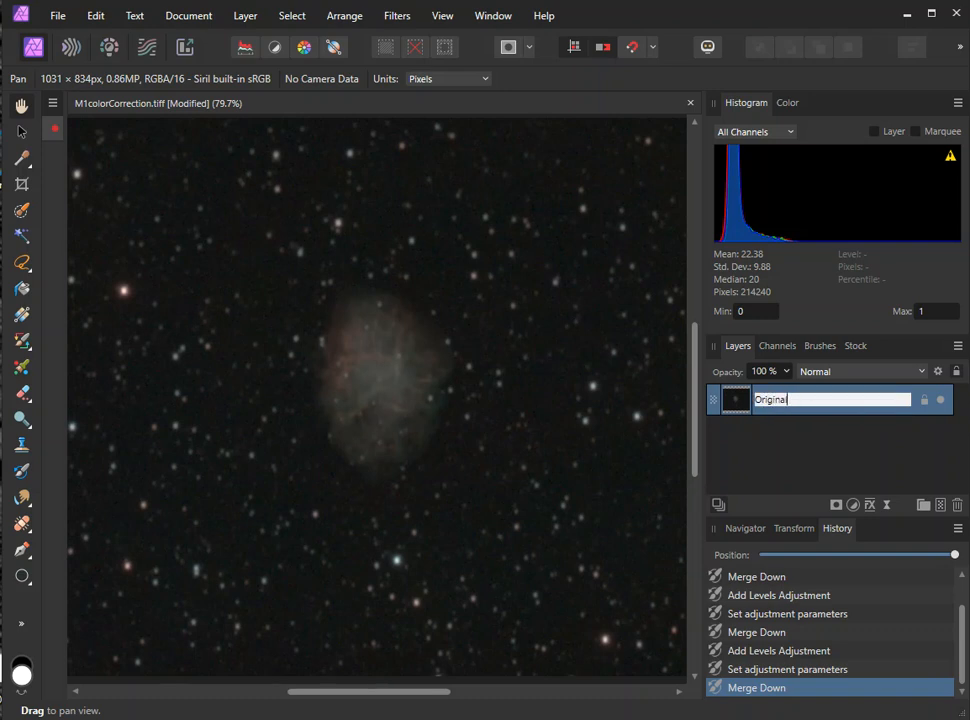
key("Return")
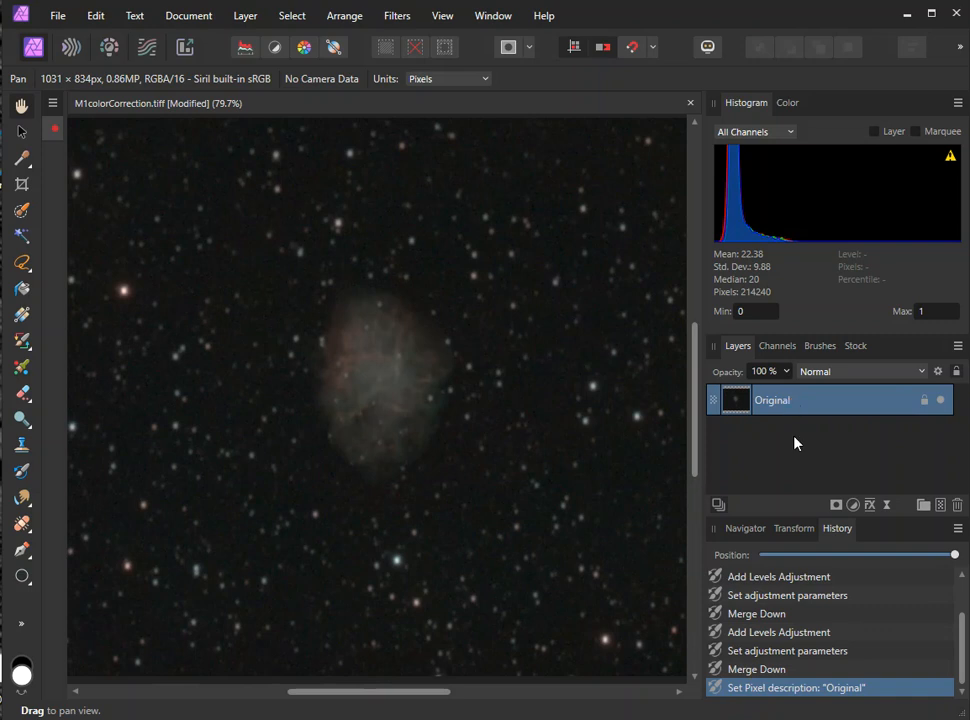
key("ctrl+v")
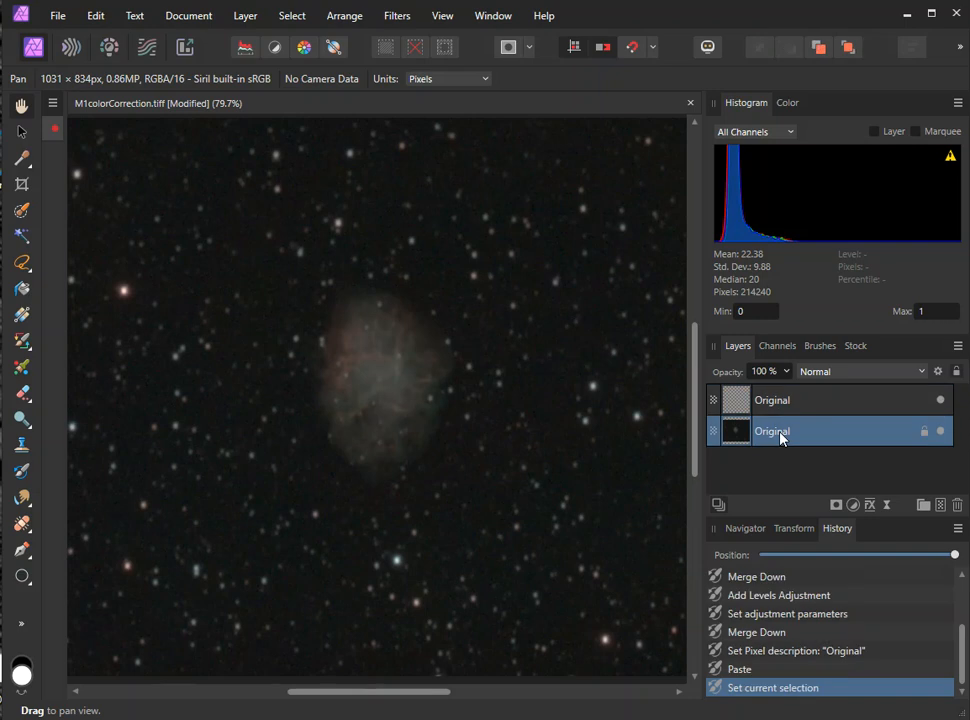
- Rename the lower of the two Original layers as starless and hide the upper Original layer
double_click(775, 432)
type("starless")
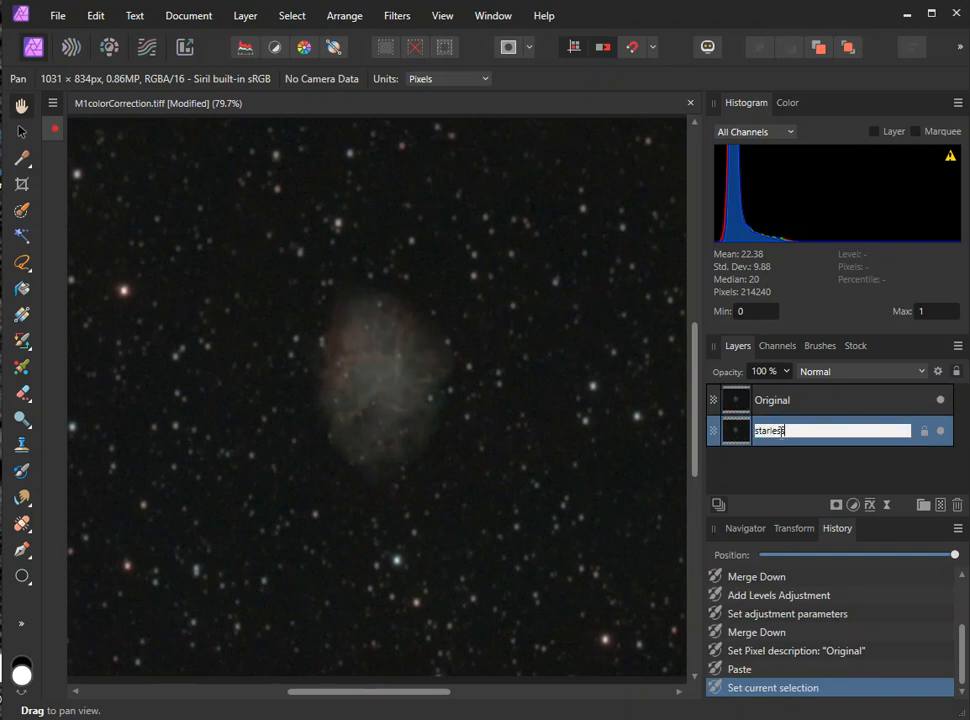
key("Return")
left_click(940, 401)
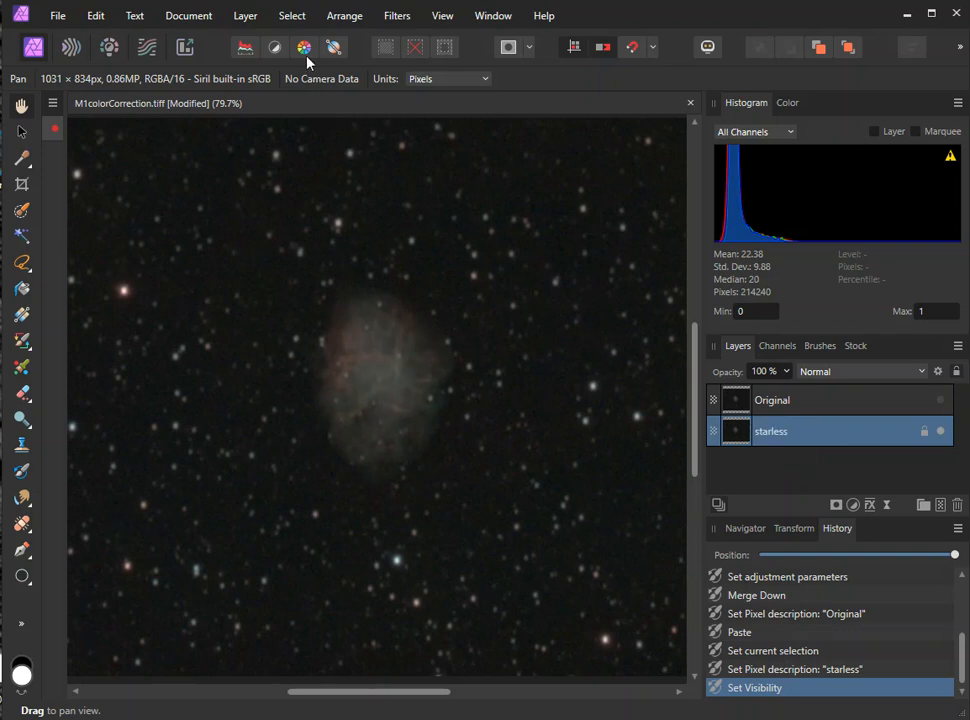
- Remove the stars from the starless layer with the RC-Astro StarXTerminator plugin, leaving Large Tile Overlap off
left_click(395, 15)
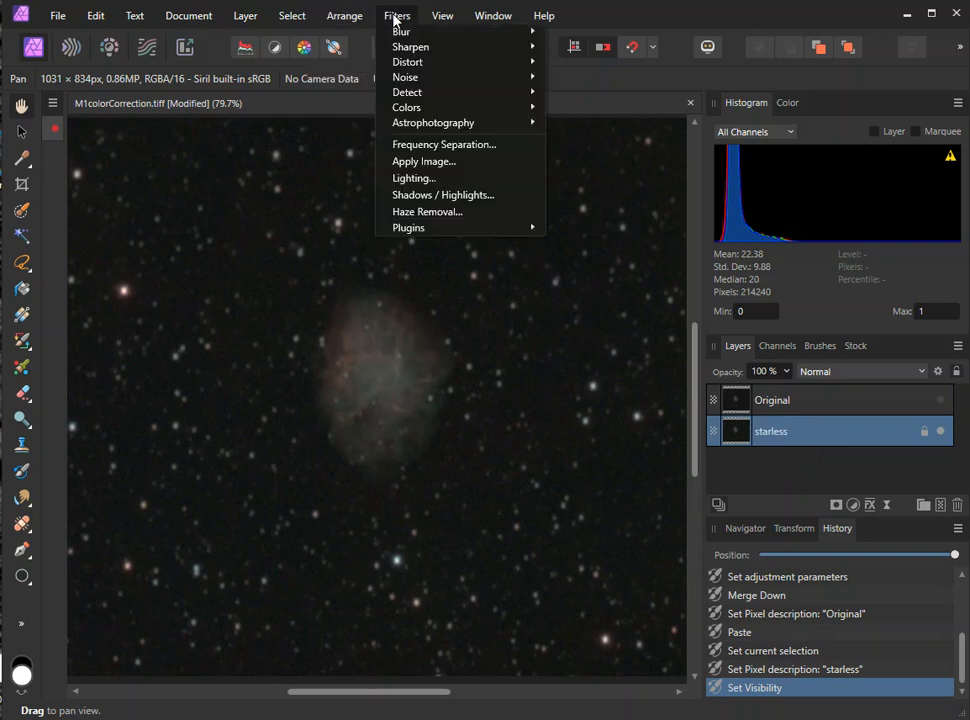
mouse_move(418, 229)
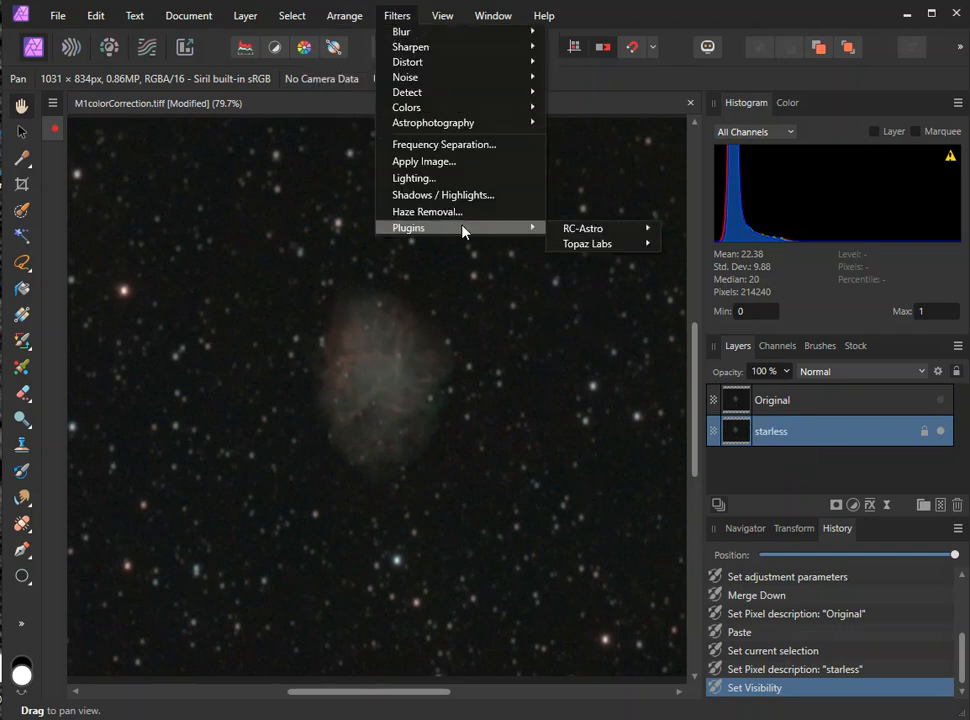
mouse_move(608, 247)
mouse_move(585, 228)
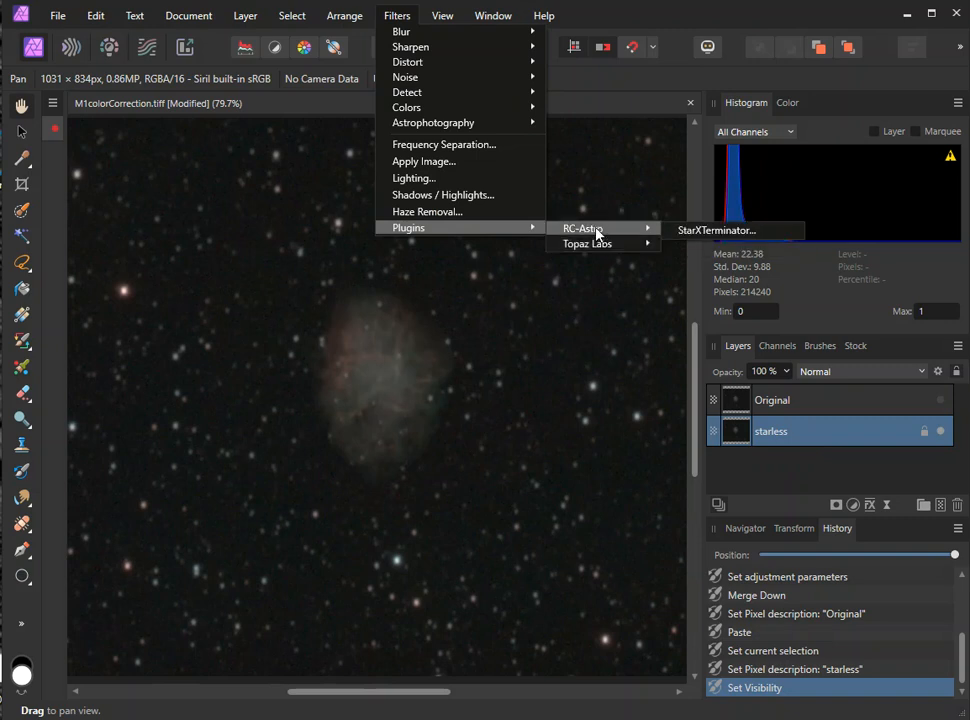
left_click(703, 231)
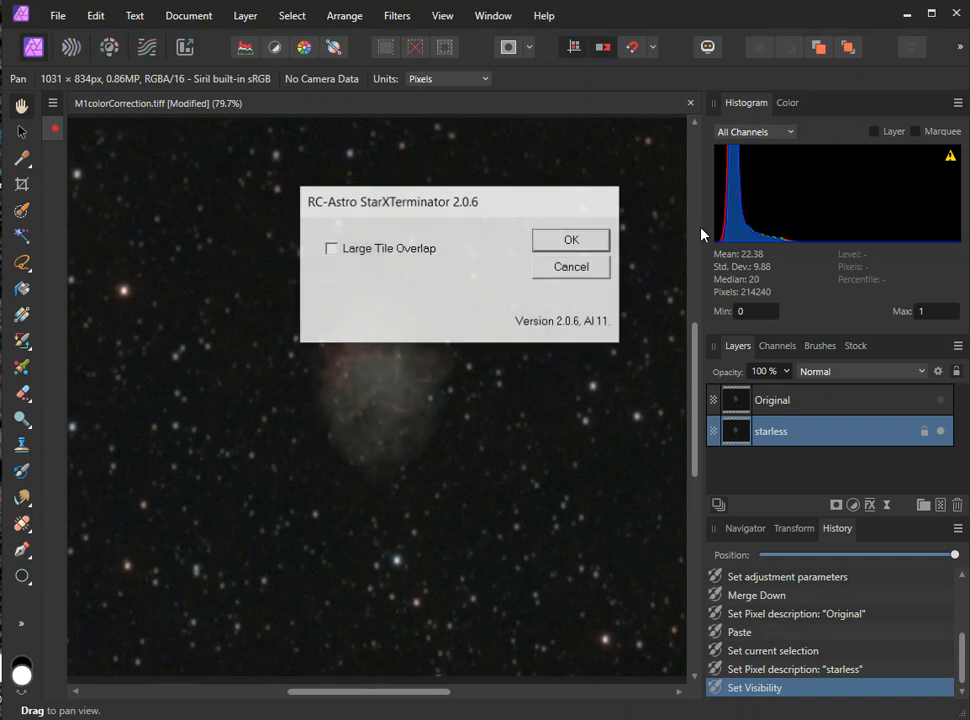
left_click(568, 244)
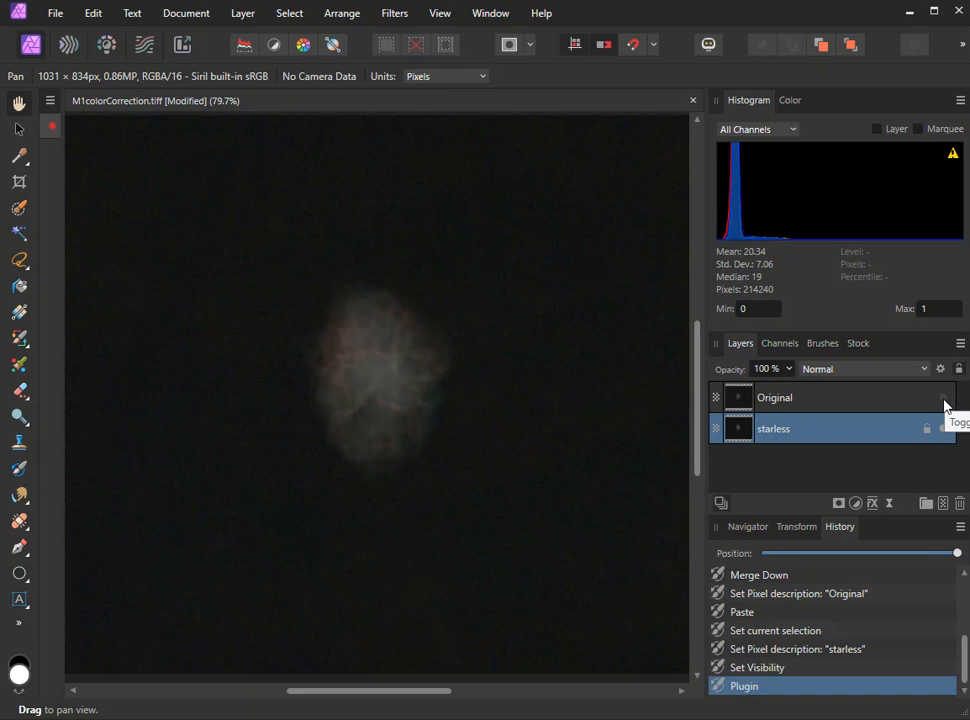
- Show the Original layer again and set its blend mode to Difference
left_click(945, 405)
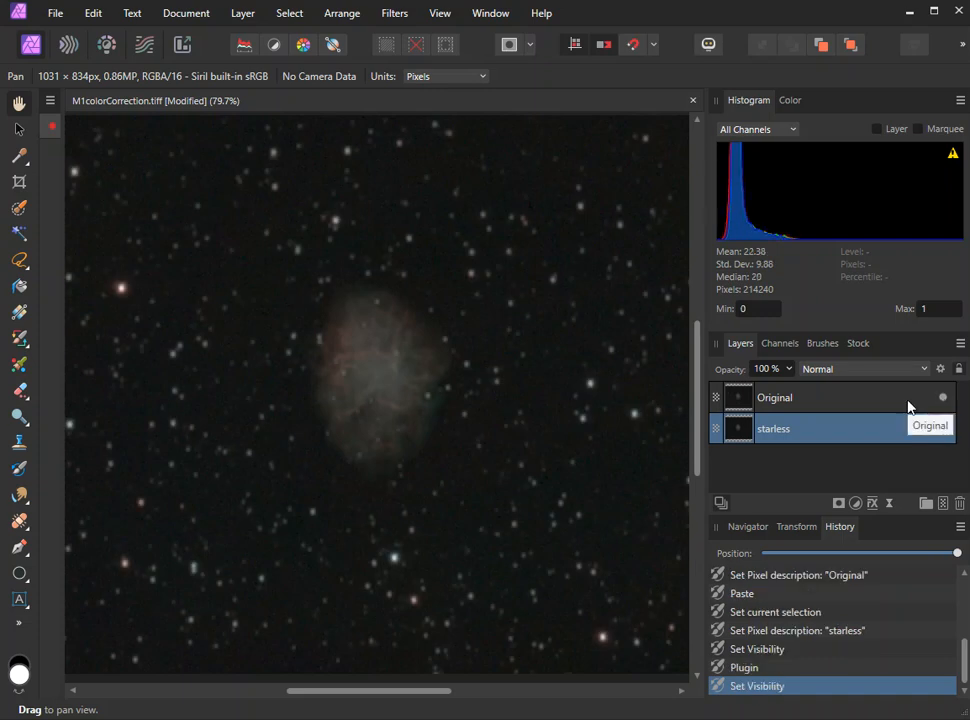
left_click(907, 406)
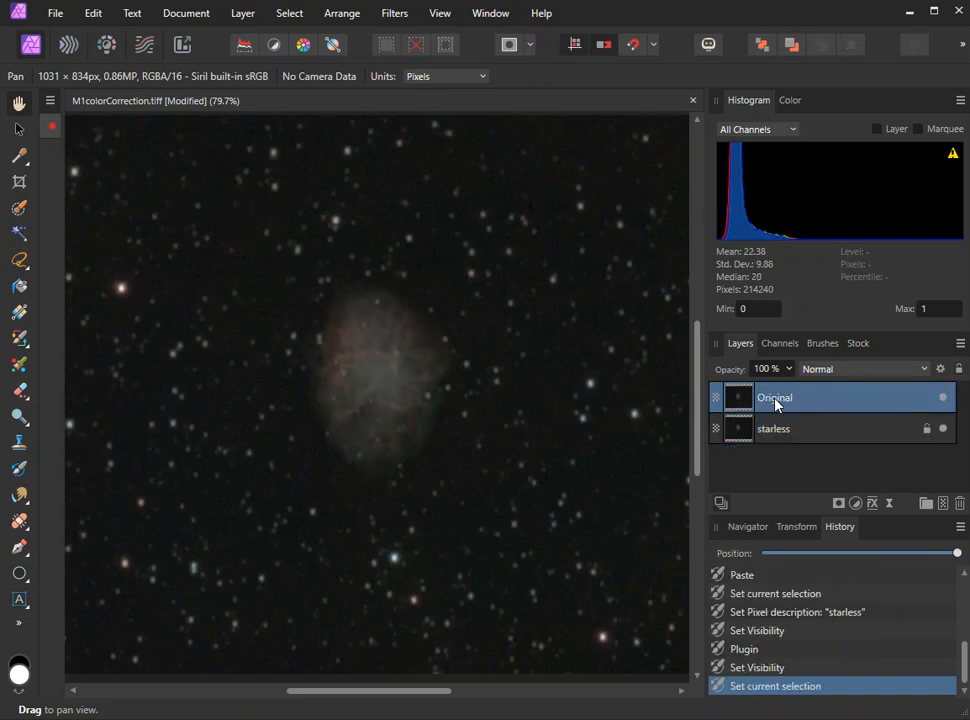
left_click(838, 370)
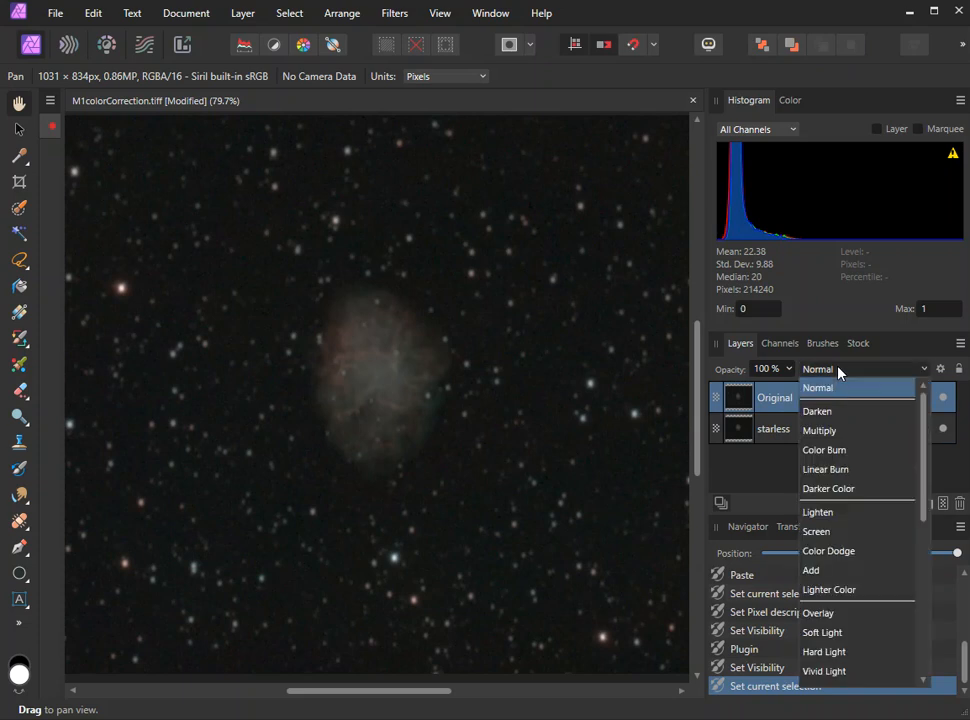
scroll(840, 444, "down", 3)
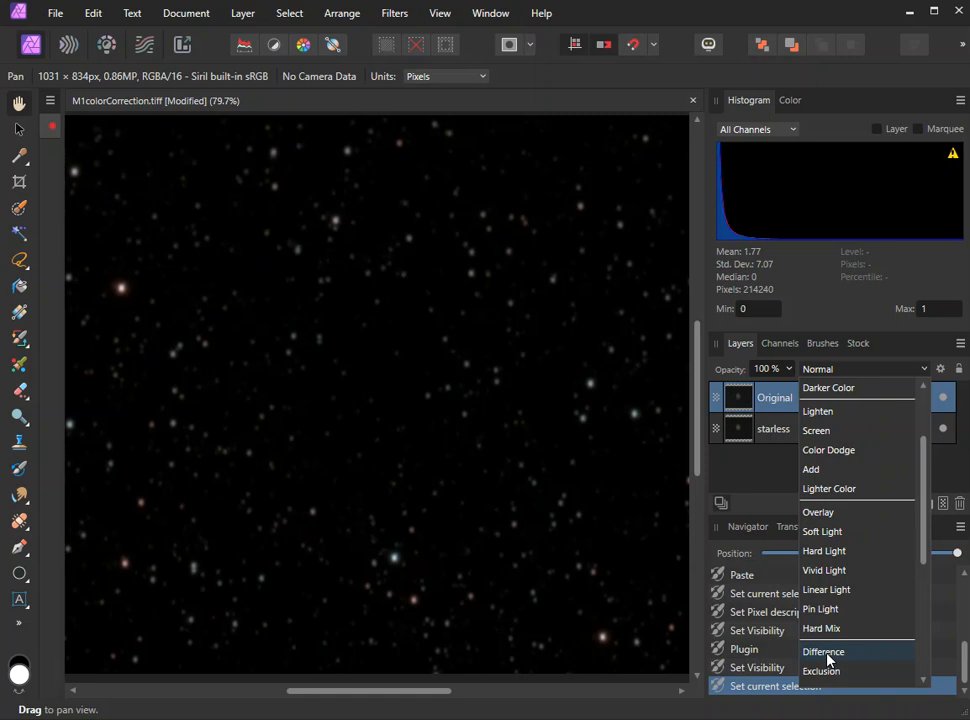
left_click(829, 652)
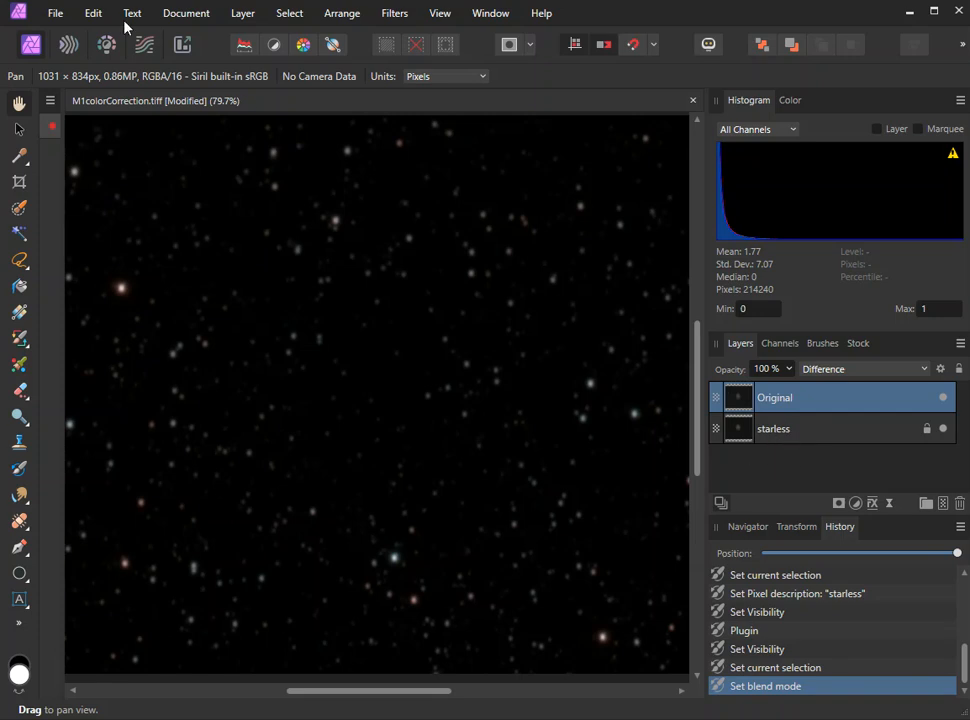
- Flatten the document and rename the resulting layer as stars
left_click(186, 18)
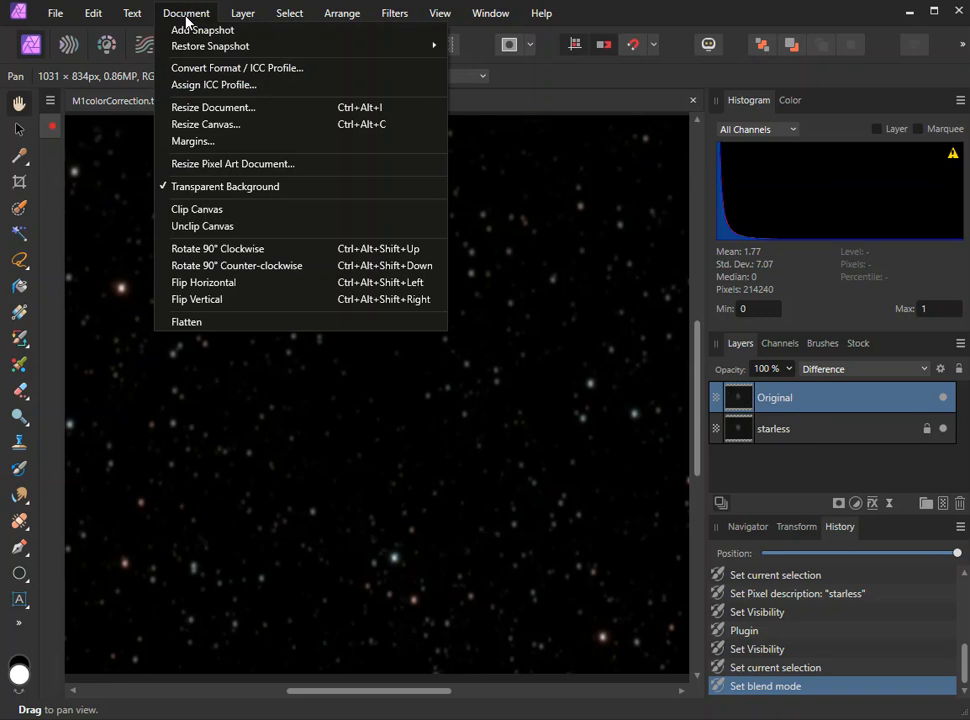
left_click(197, 325)
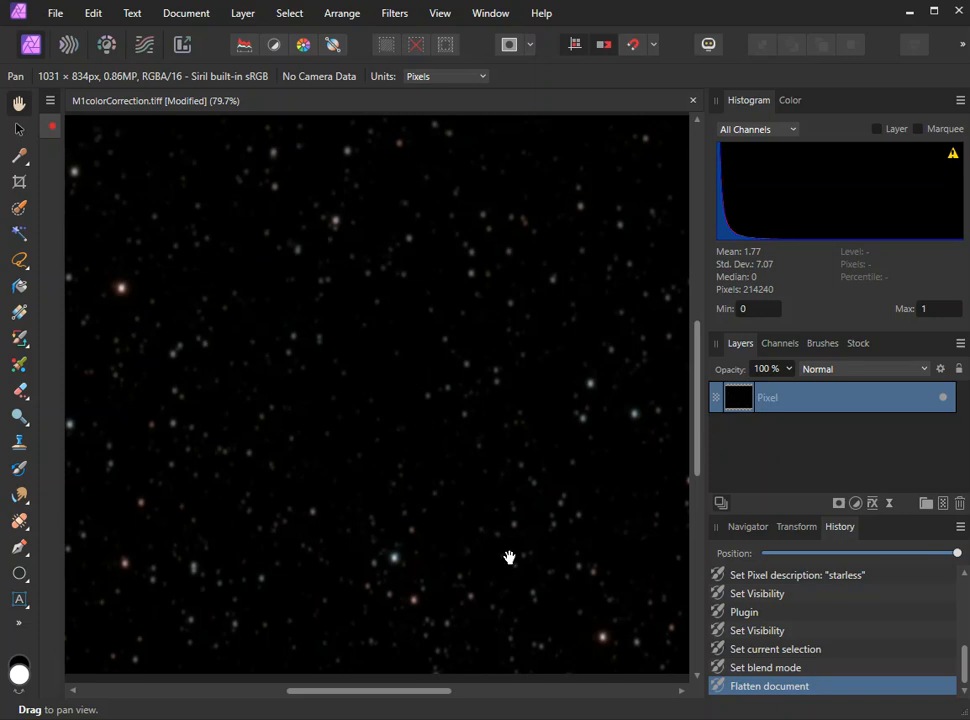
double_click(788, 398)
type("stars")
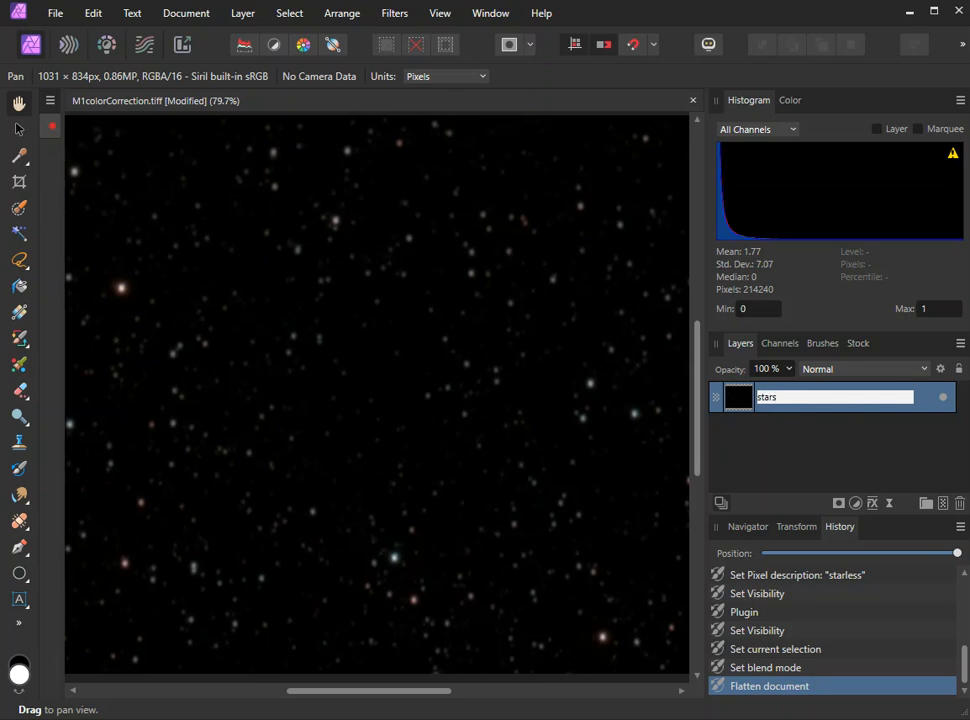
key("Return")
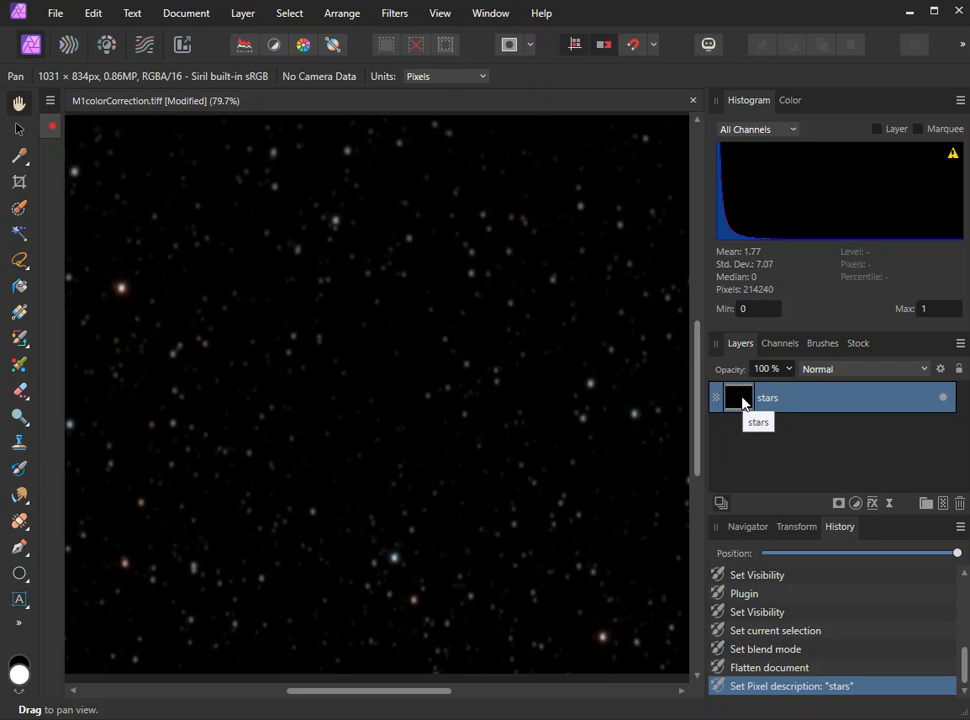
- Revert the document to its state before flattening, hide the Original layer and select the starless layer
left_click(771, 651)
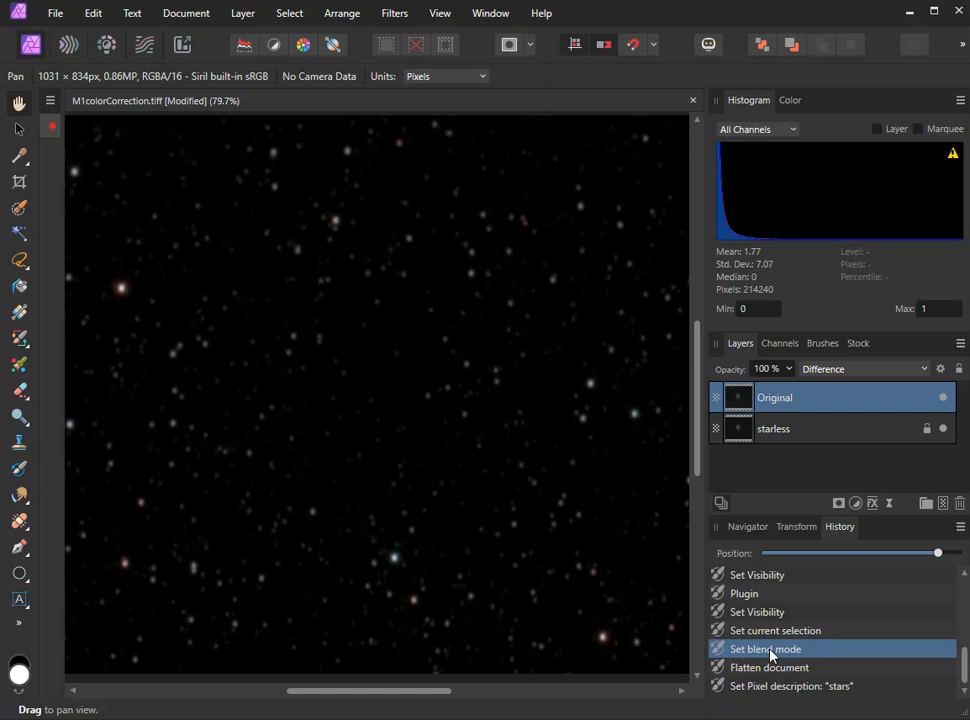
left_click(943, 398)
left_click(843, 436)
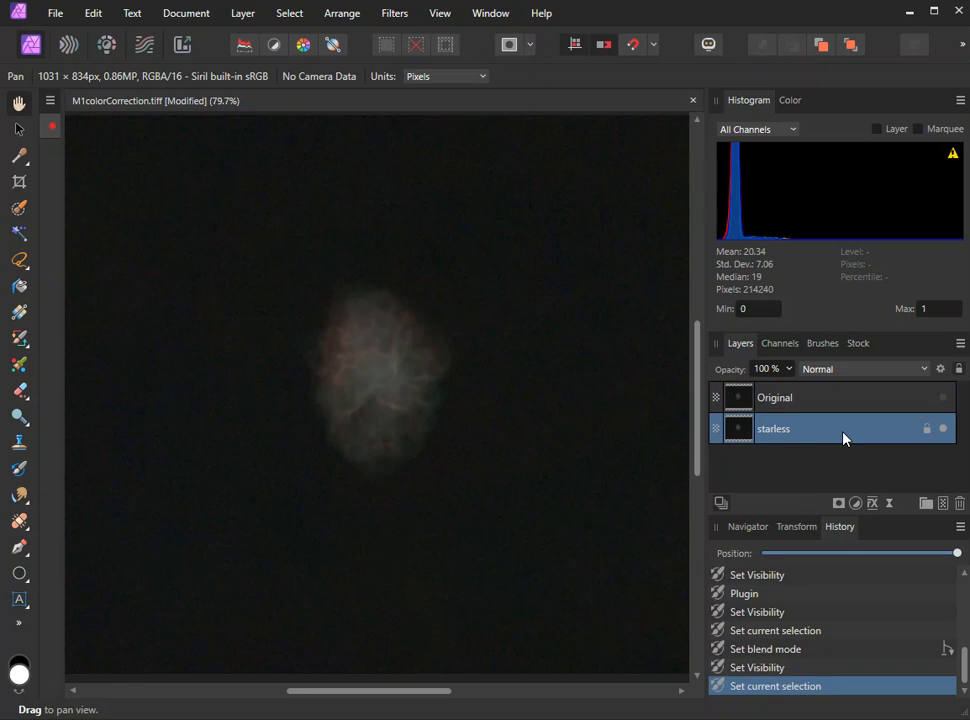
- Paste the copied stars layer above the starless layer and set its blend mode to Screen
key("ctrl+v")
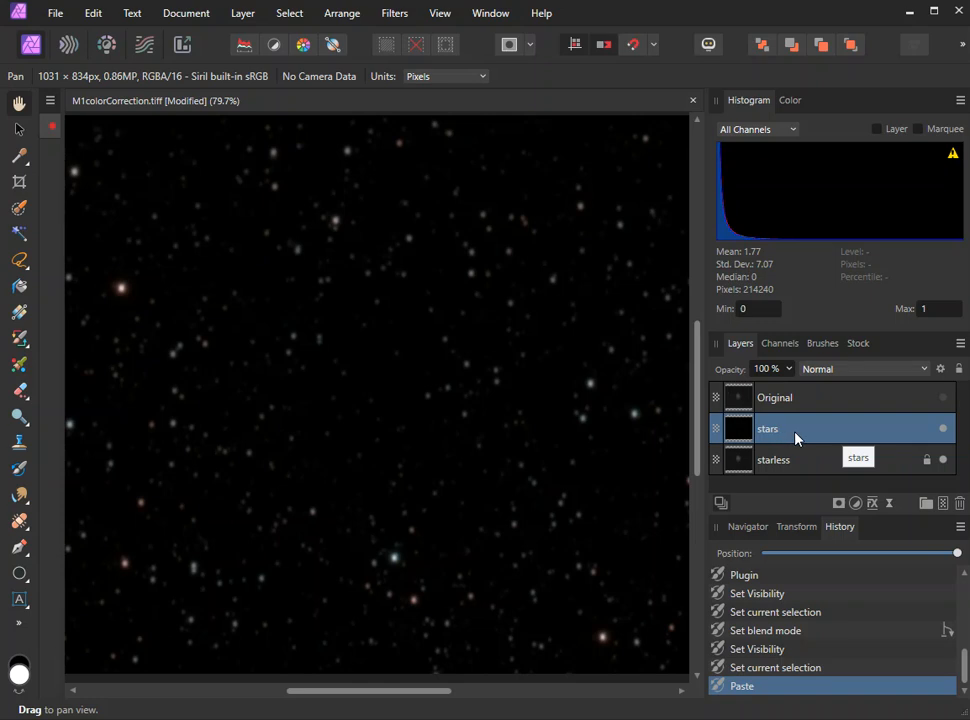
left_click(840, 370)
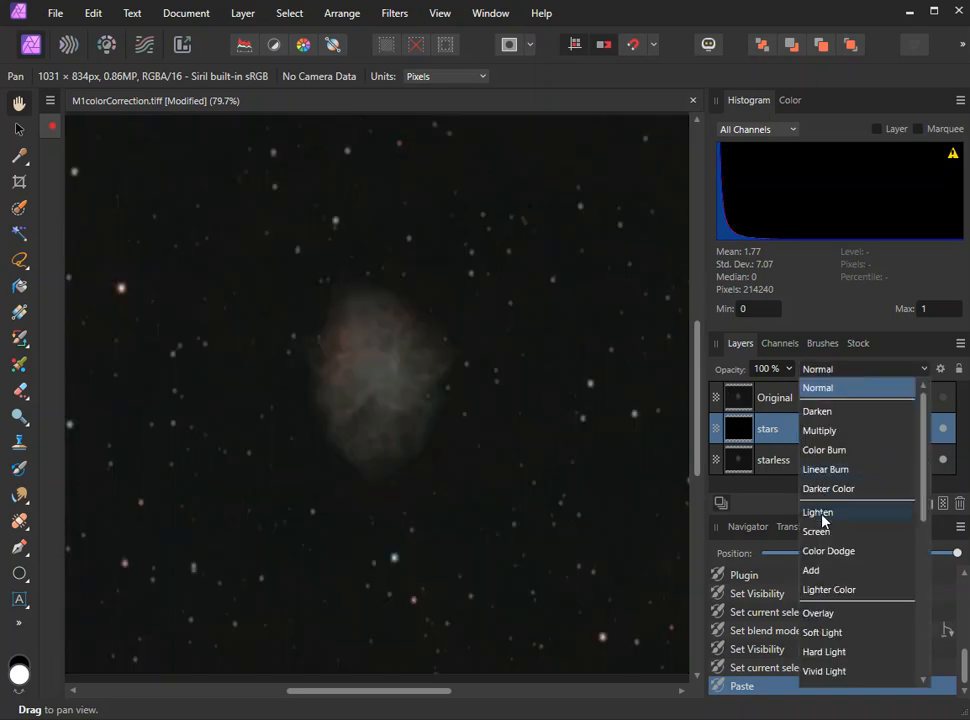
left_click(826, 532)
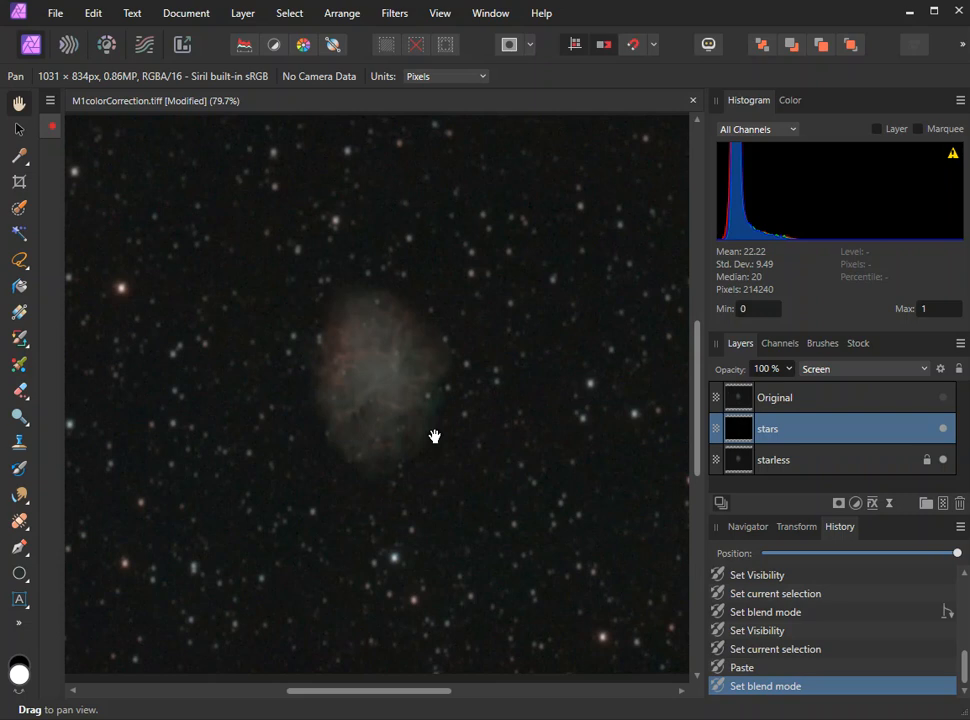
- Hide the stars layer and add a Curves adjustment to the starless layer
left_click(944, 430)
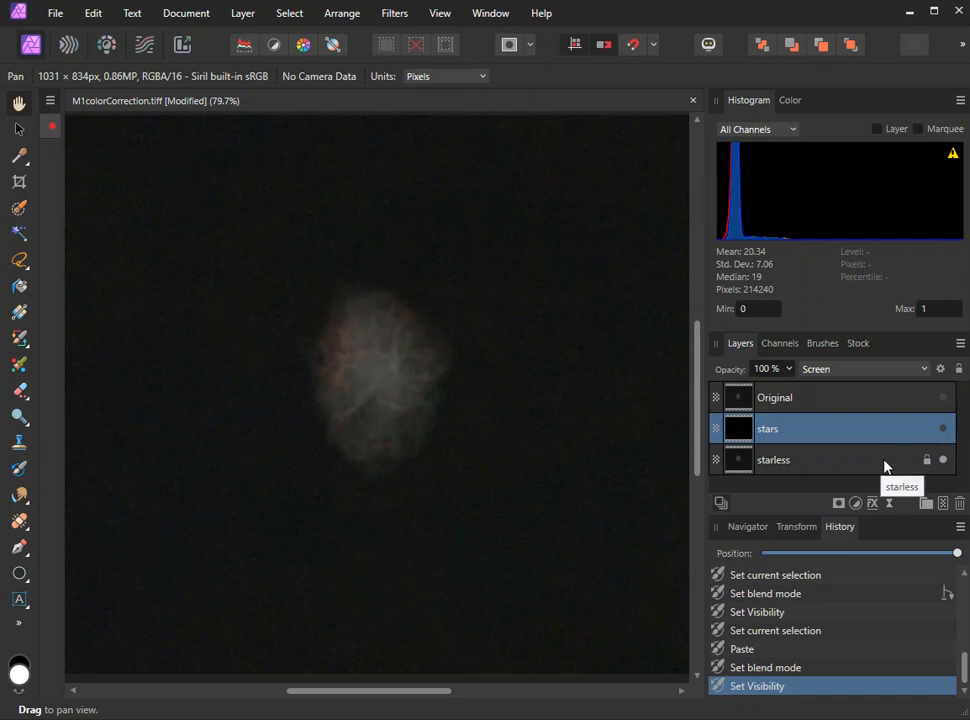
left_click(853, 462)
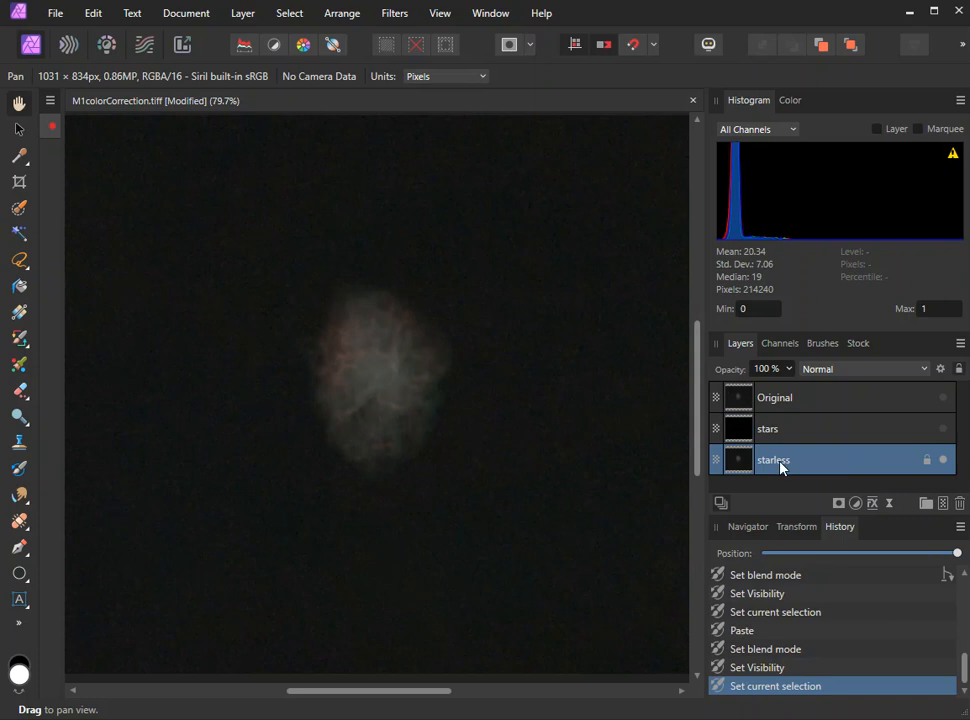
left_click(855, 504)
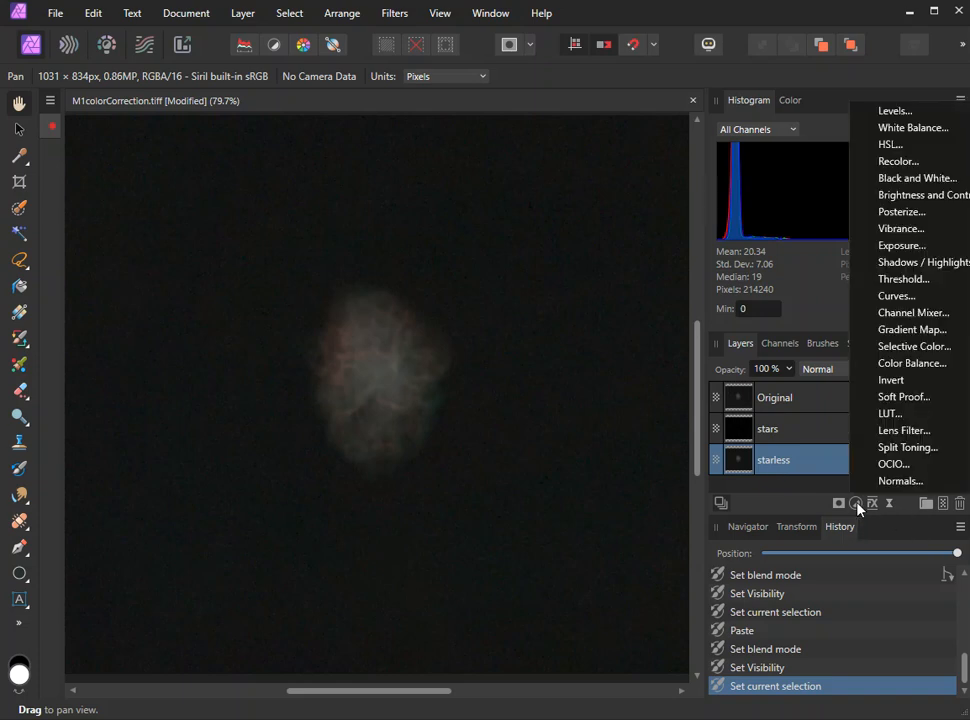
left_click(896, 296)
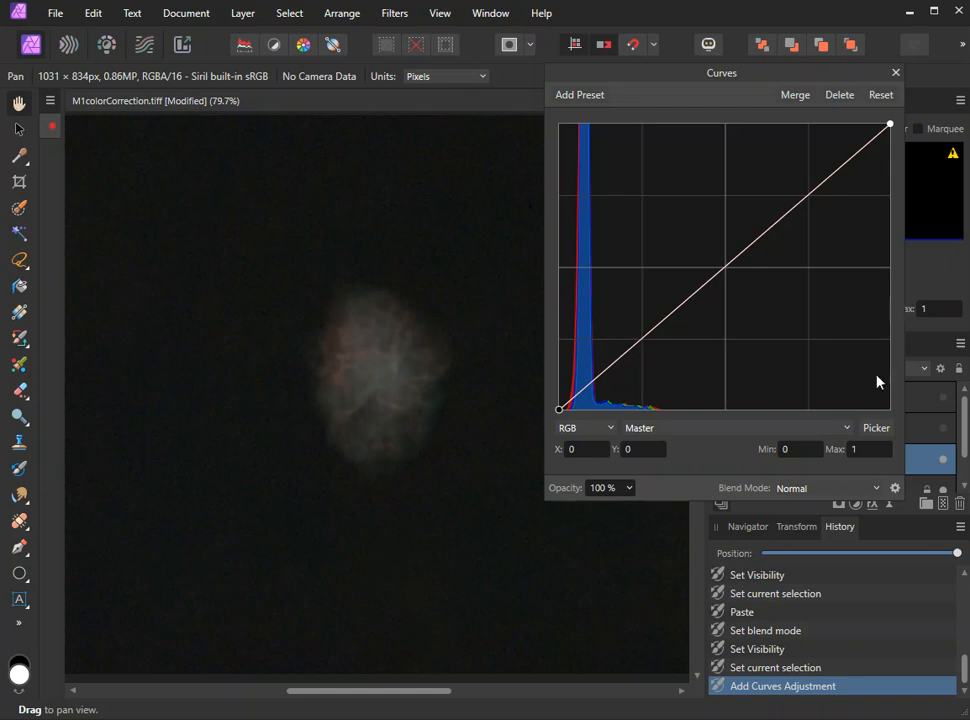
left_click_drag(757, 81, 816, 89)
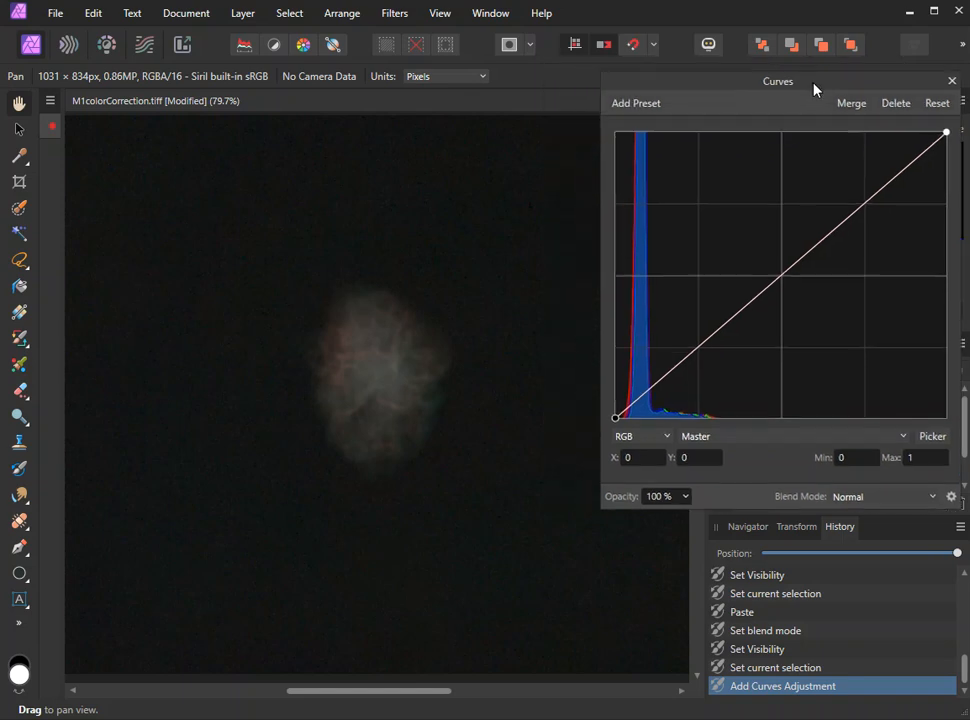
- Darken the sky and brighten the nebula with picked curve points, setting the sky point to X 0.097, Y 0.063, and merge the adjustment into starless
left_click(936, 437)
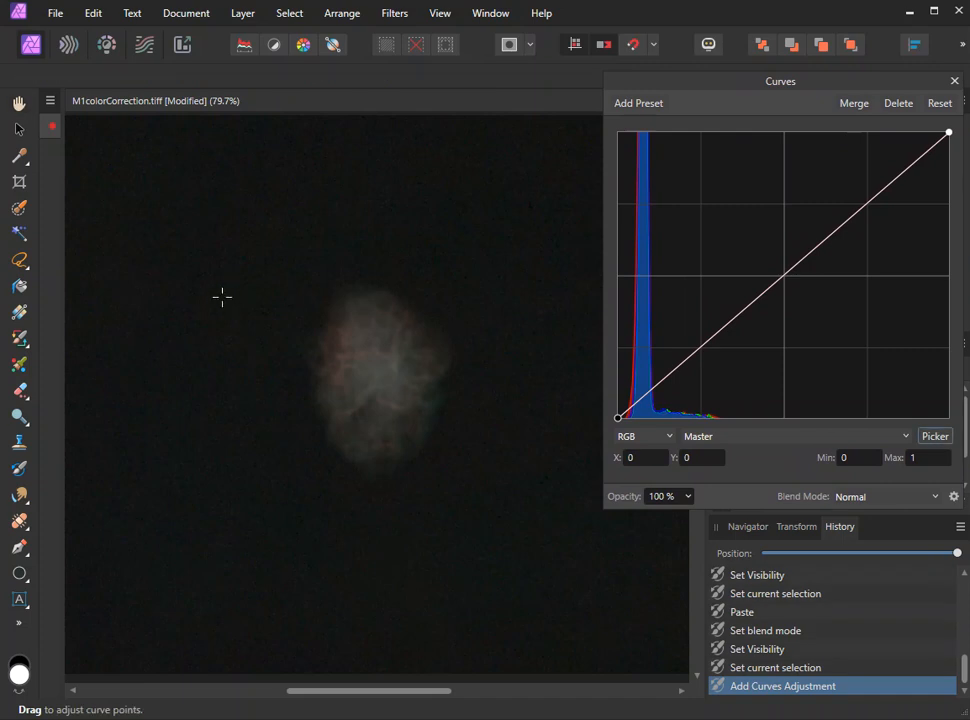
left_click_drag(219, 297, 217, 311)
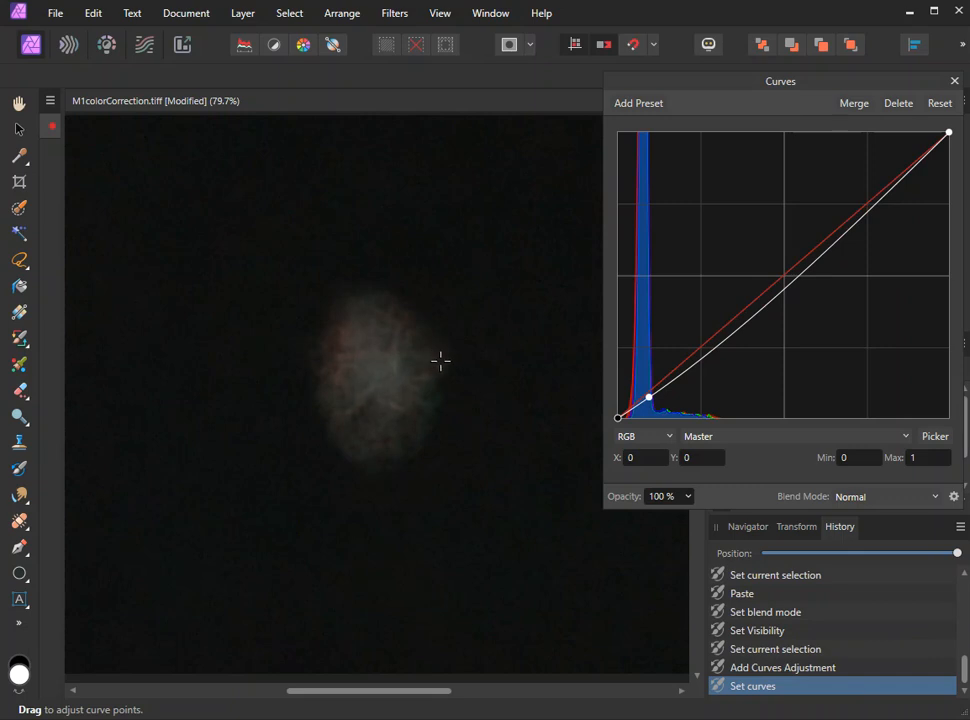
left_click(440, 359)
left_click_drag(440, 359, 438, 351)
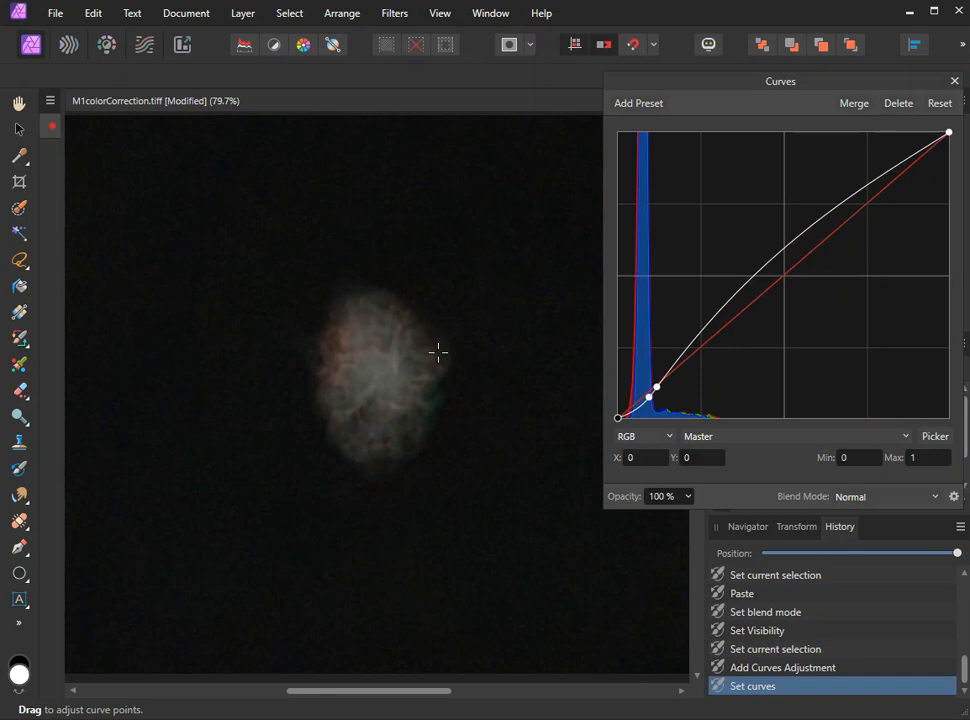
left_click_drag(650, 397, 650, 403)
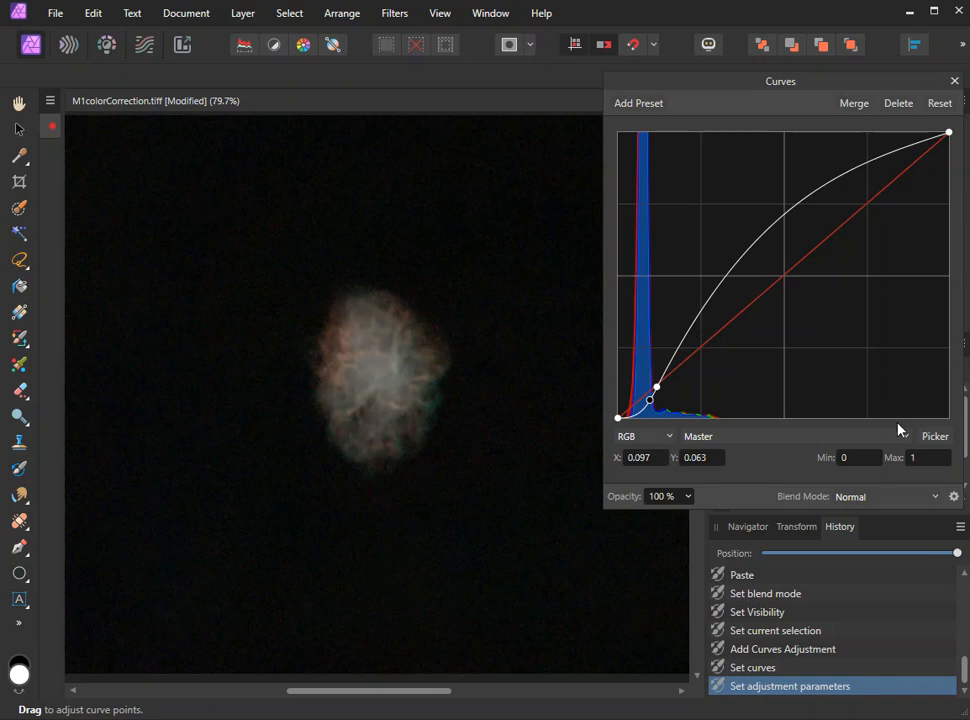
left_click(853, 105)
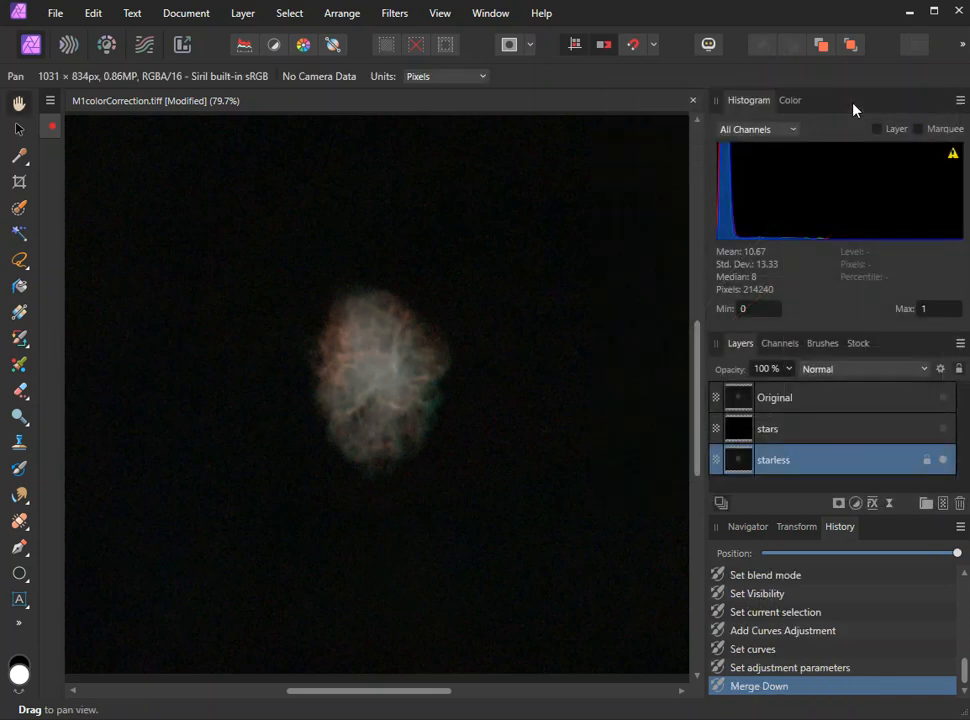
- Add a second Curves adjustment to starless, slightly darkening the picked sky point and brightening a picked nebula-edge point, and merge it down
left_click(857, 506)
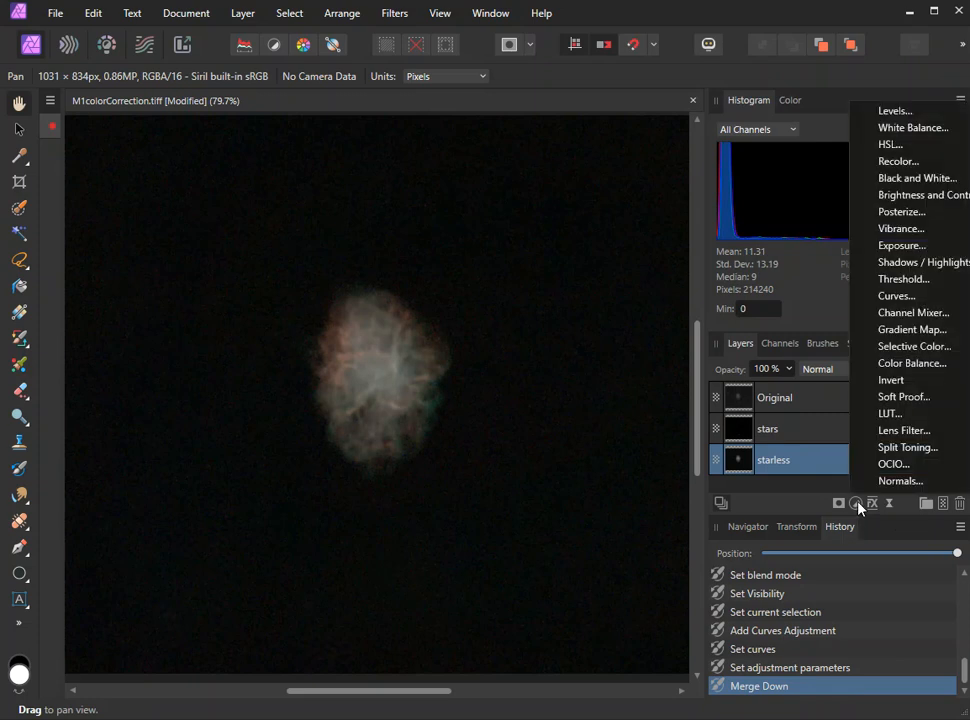
left_click(897, 296)
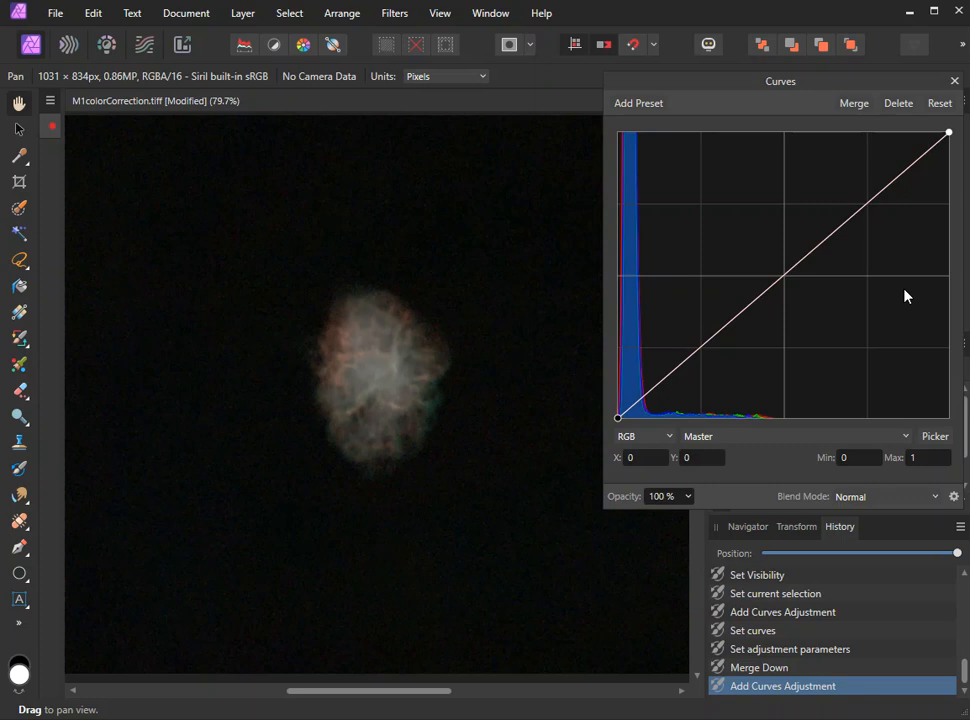
left_click(932, 437)
left_click_drag(520, 251, 520, 256)
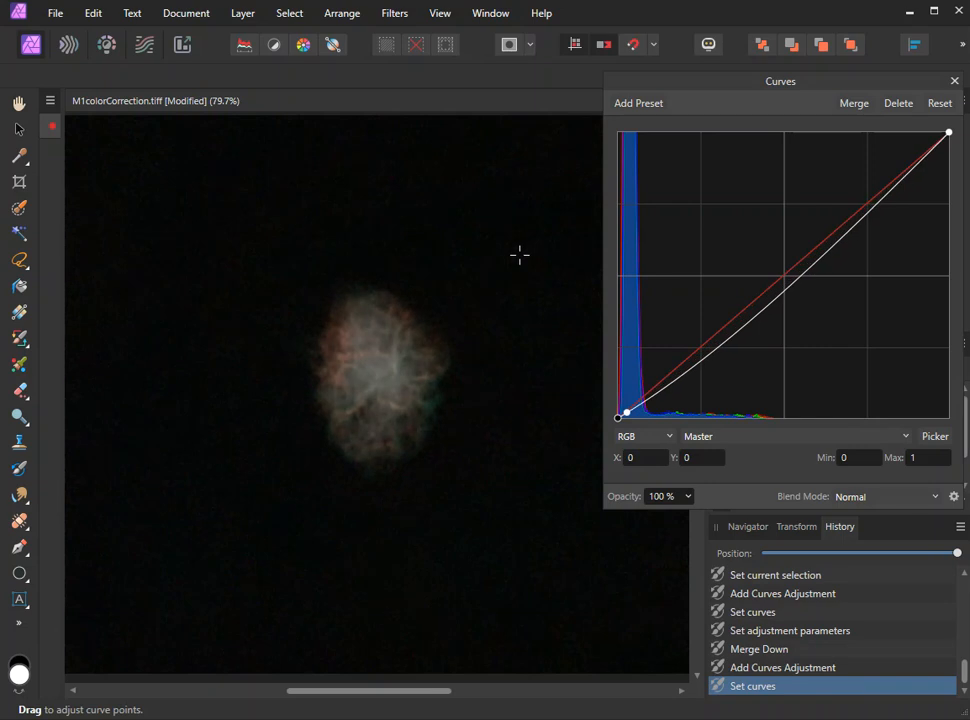
left_click(443, 358)
left_click_drag(443, 358, 446, 327)
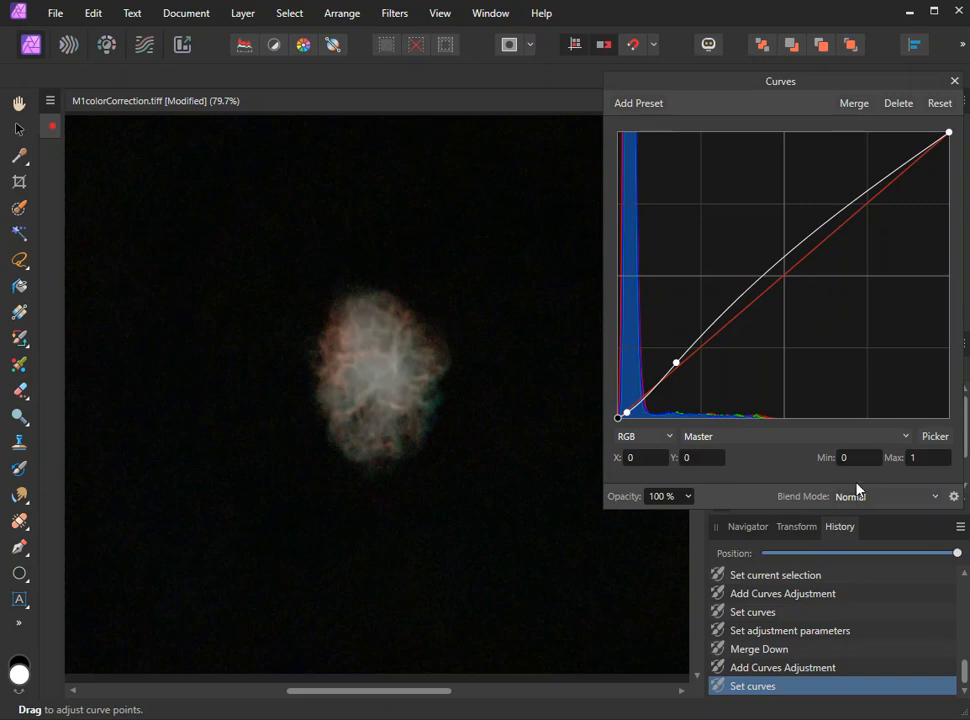
left_click(853, 104)
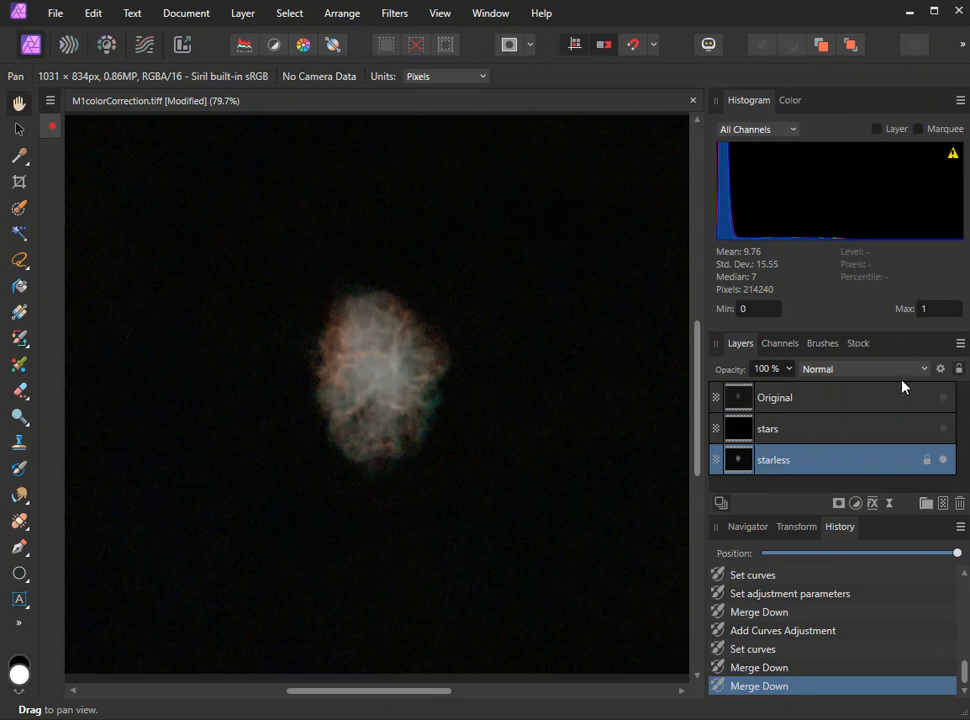
- Deepen the sky and brighten the nebula once more with a third Curves adjustment using picked points, merged into starless
left_click(857, 504)
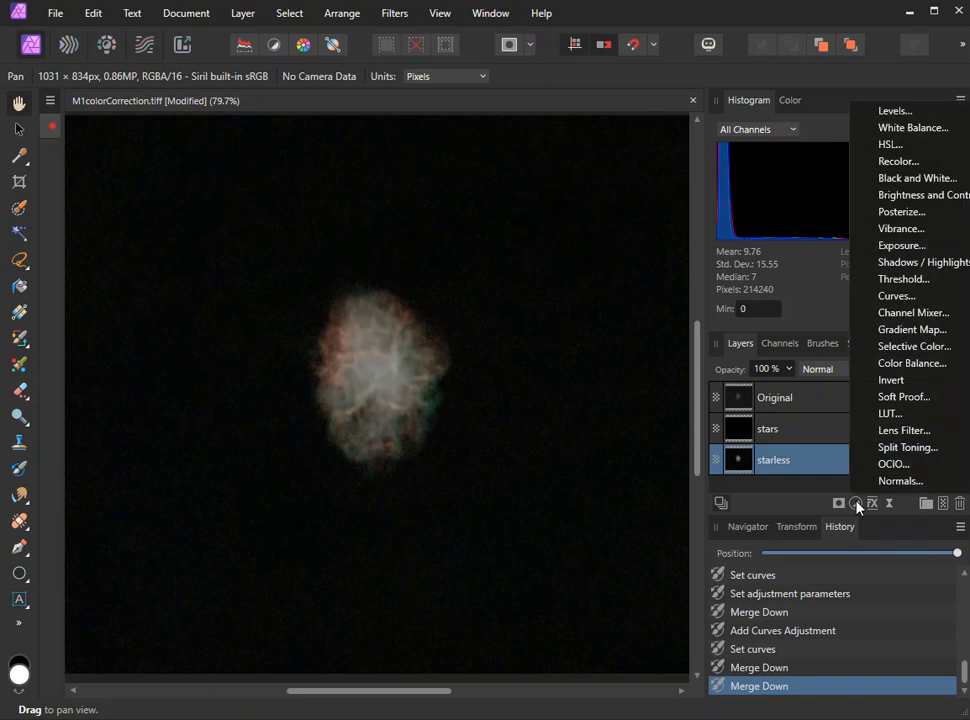
left_click(897, 296)
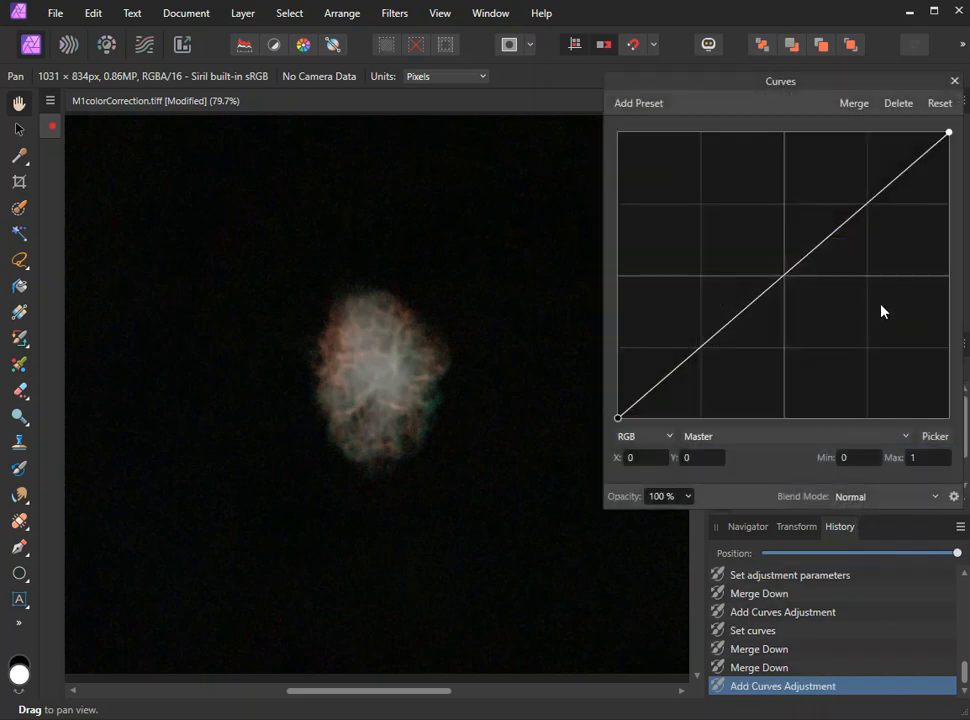
left_click(935, 436)
left_click_drag(472, 216, 474, 222)
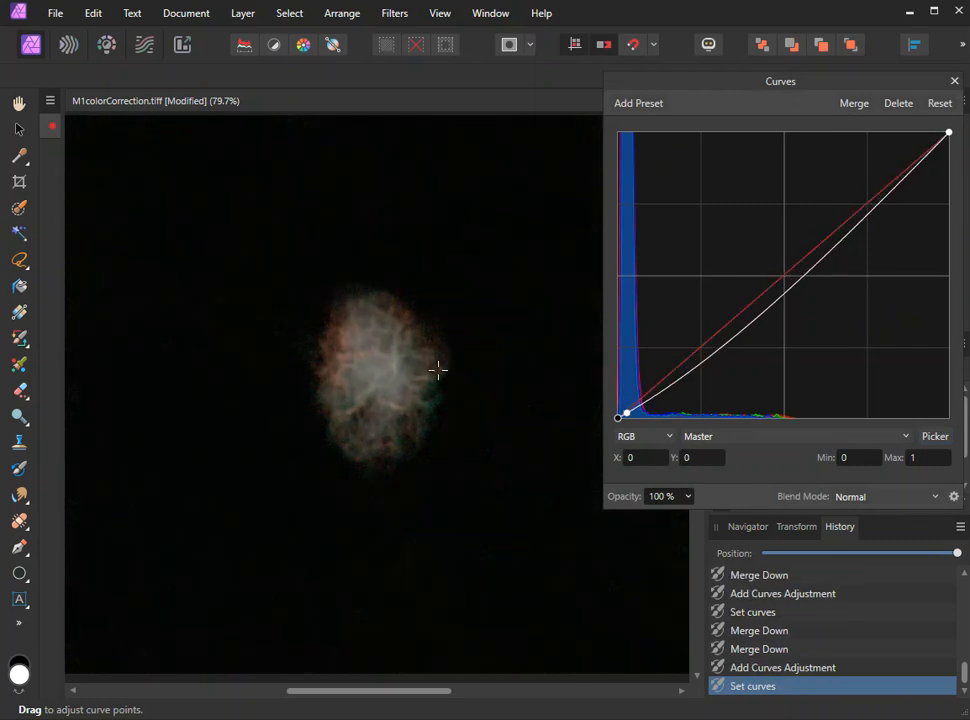
left_click_drag(437, 362, 434, 327)
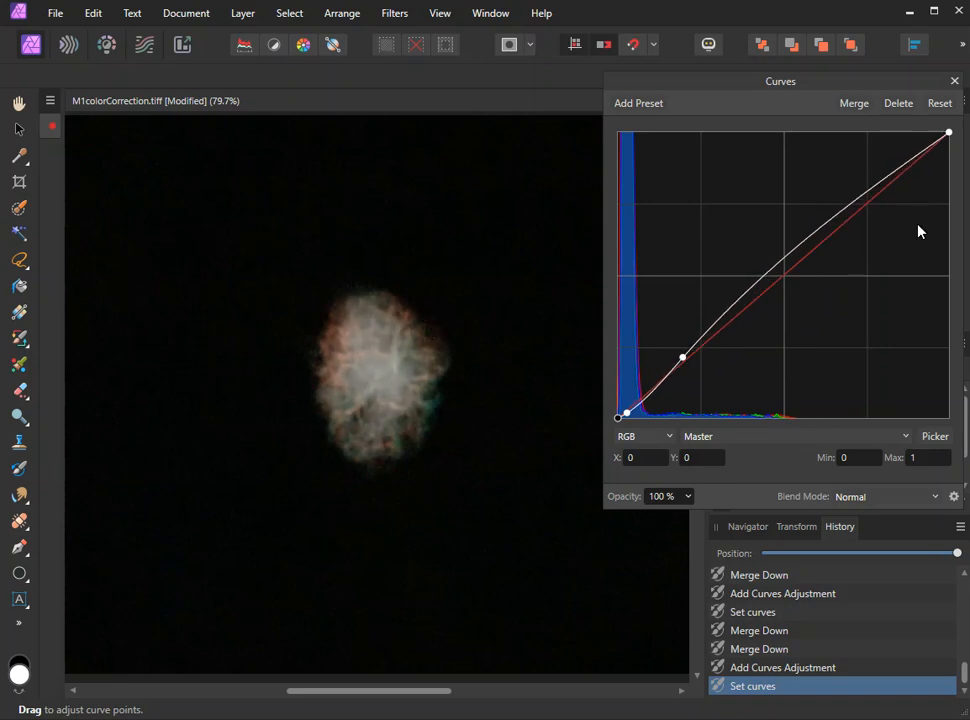
left_click(854, 105)
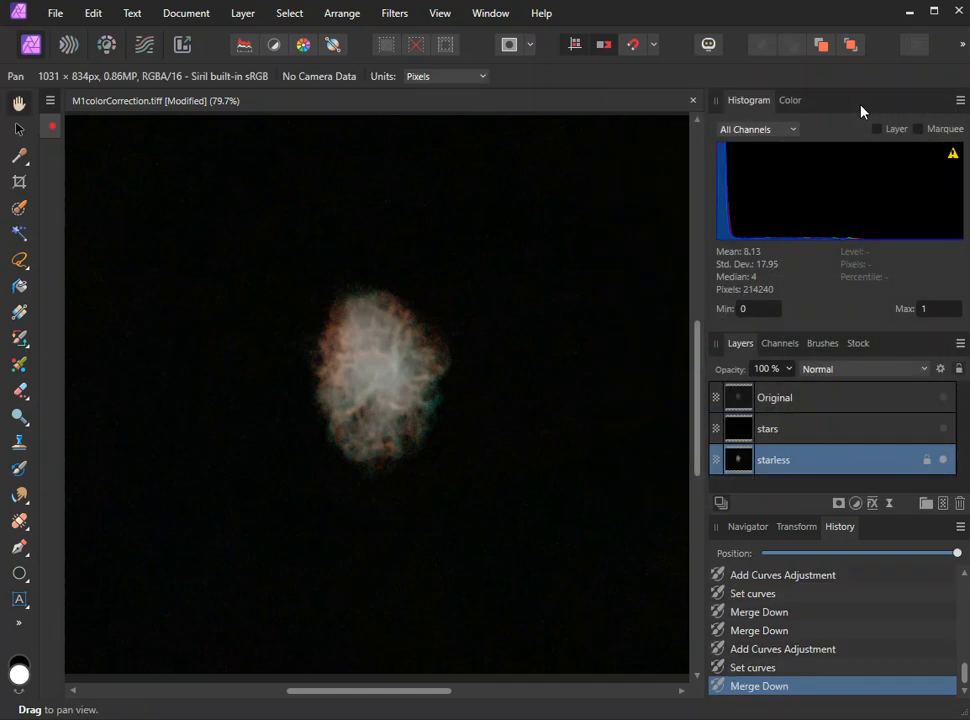
- Add a Vibrance adjustment to starless, set Vibrance to 27 %, raise Saturation moderately, and merge it down
left_click(855, 504)
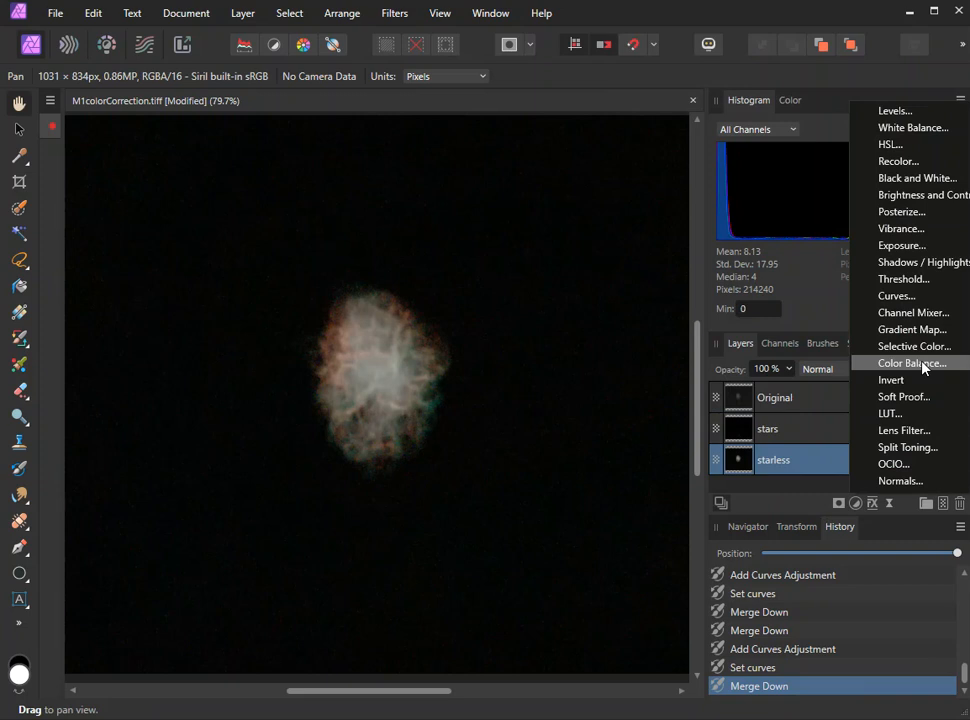
left_click(900, 229)
left_click_drag(760, 430, 782, 469)
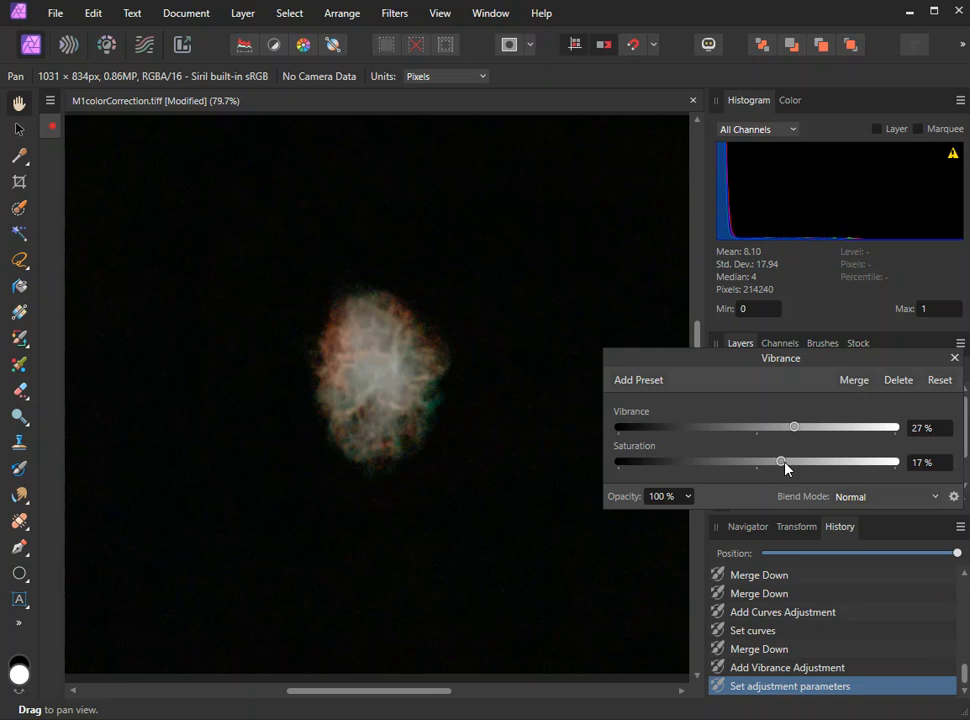
mouse_move(812, 464)
left_mouse_down()
mouse_move(831, 465)
mouse_move(798, 466)
left_mouse_up()
left_click(853, 381)
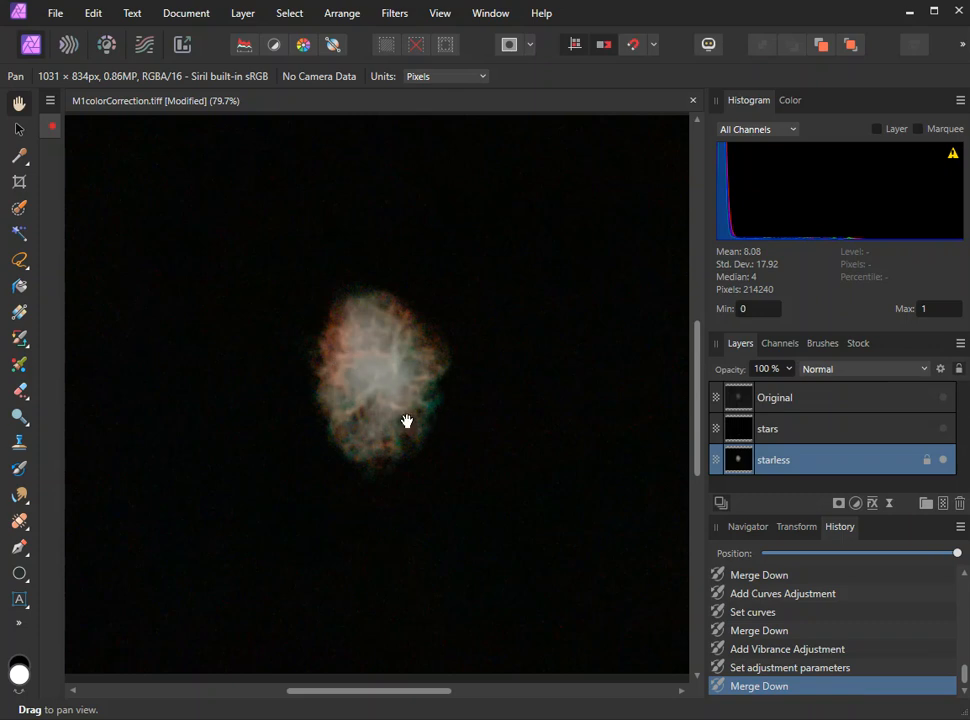
- Start tone mapping the starless layer and set Tone Compression to 0 % and Local Contrast to 26 %
left_click(143, 46)
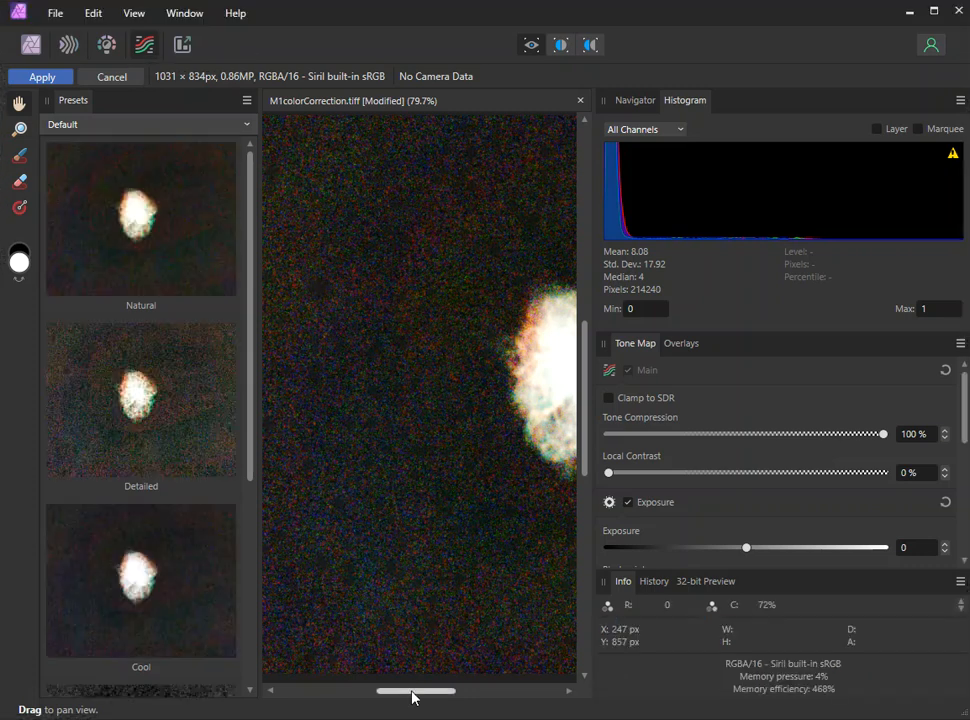
mouse_move(411, 692)
left_mouse_down()
mouse_move(426, 692)
mouse_move(415, 692)
left_mouse_up()
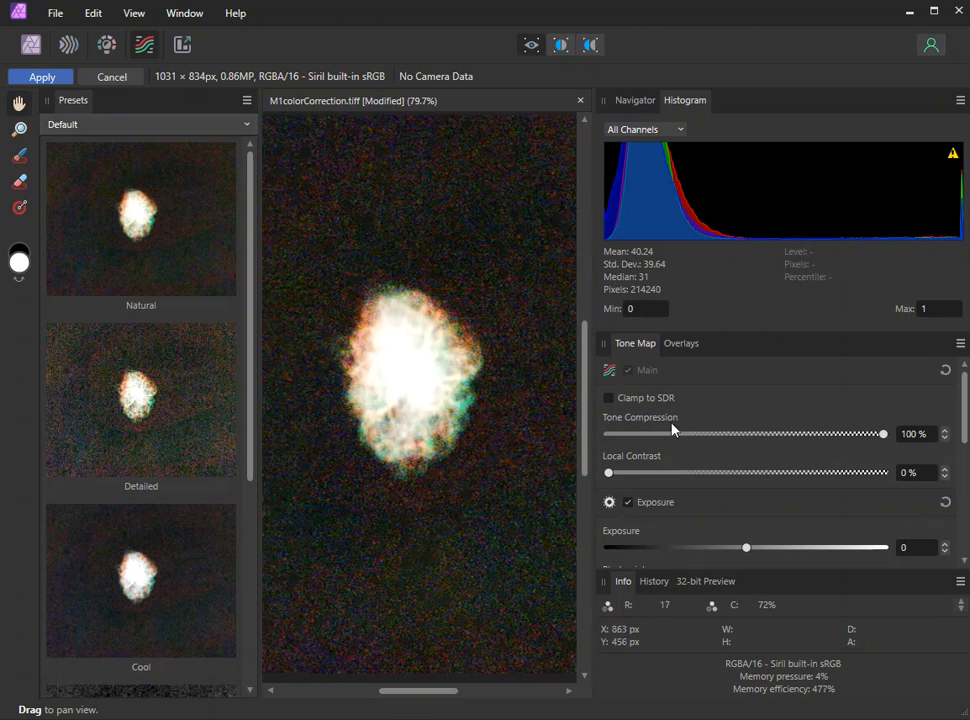
left_click_drag(884, 434, 605, 437)
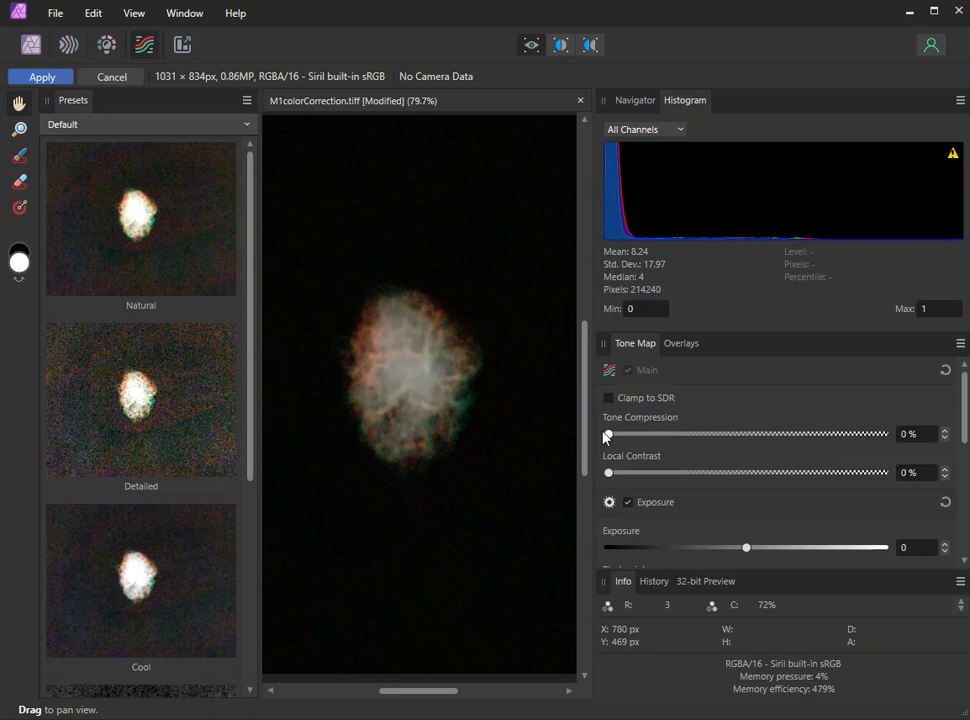
left_click_drag(608, 476, 682, 478)
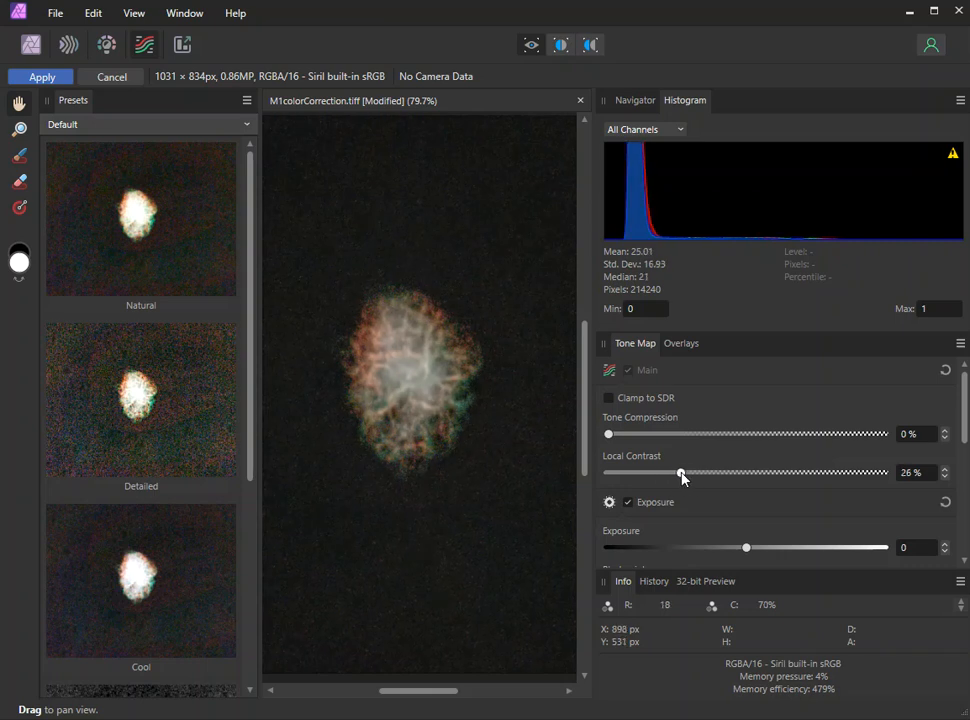
- Try a tone map Exposure of 1 and return it to 0
left_click_drag(965, 414, 965, 437)
left_click(944, 491)
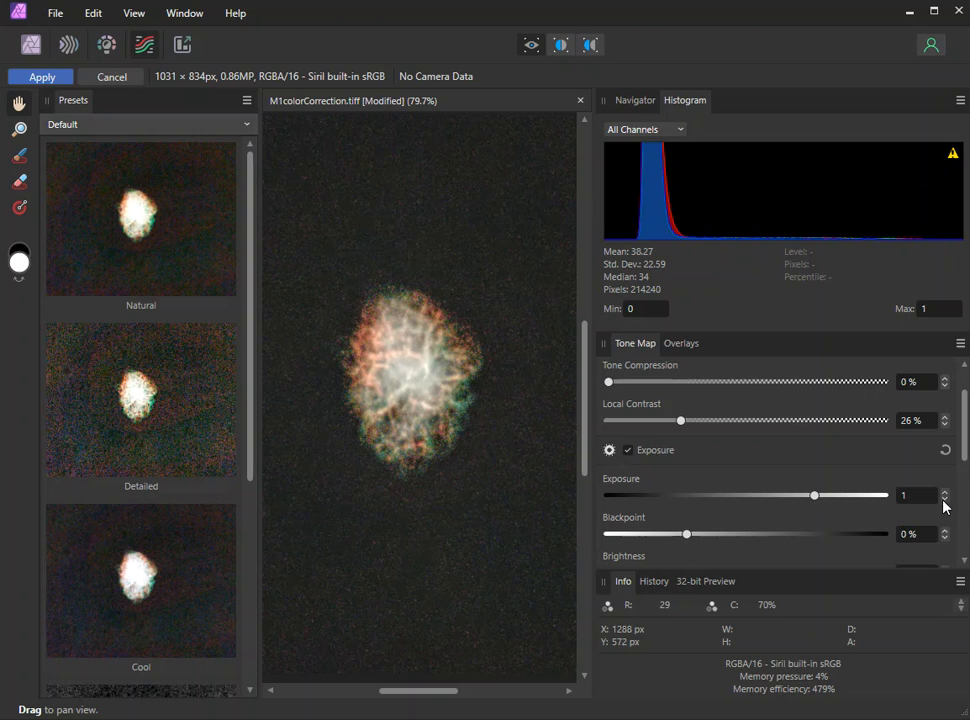
left_click(943, 502)
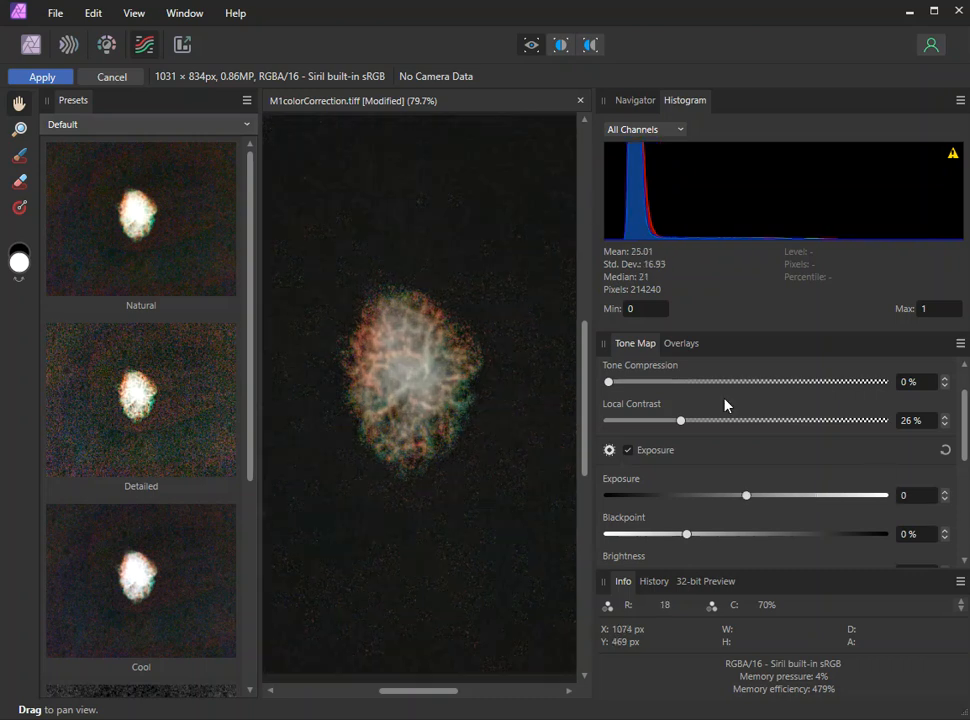
- Set Tone Compression to 8 % and Local Contrast to 29 %, keep Blackpoint at 0 % after trying 1 %, and apply the tone map
left_click_drag(612, 382, 633, 385)
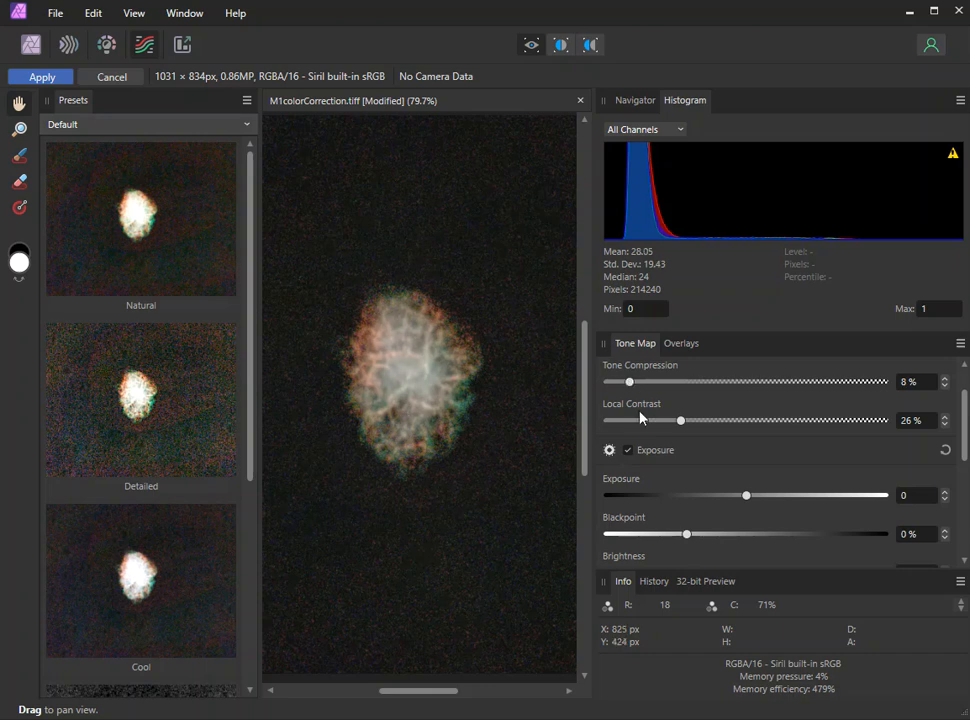
mouse_move(680, 425)
left_mouse_down()
mouse_move(698, 427)
mouse_move(675, 422)
mouse_move(688, 424)
left_mouse_up()
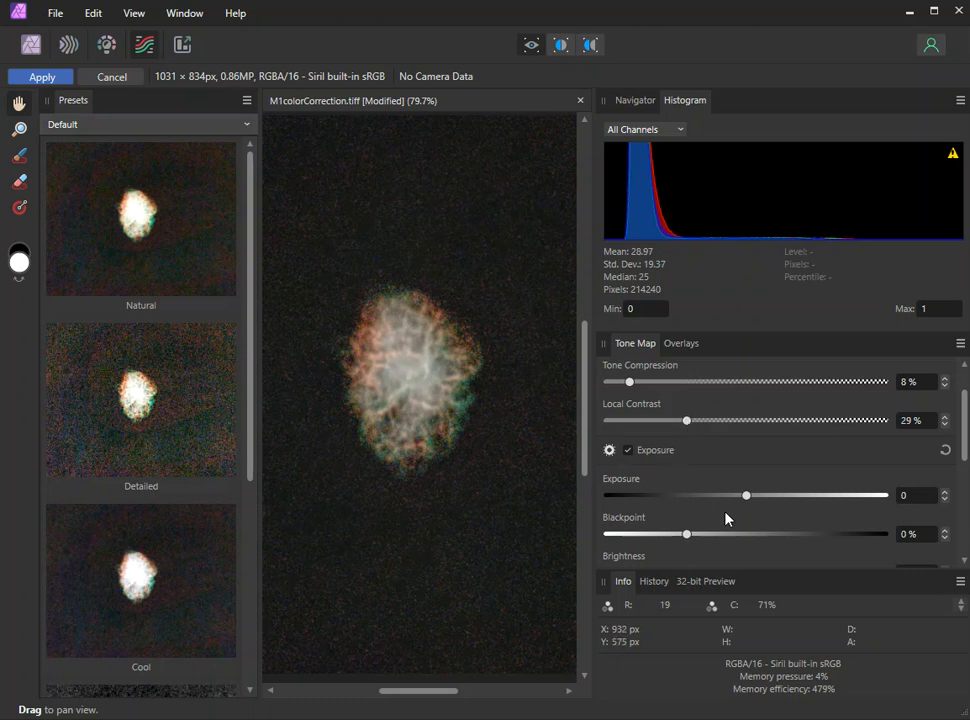
left_click(945, 532)
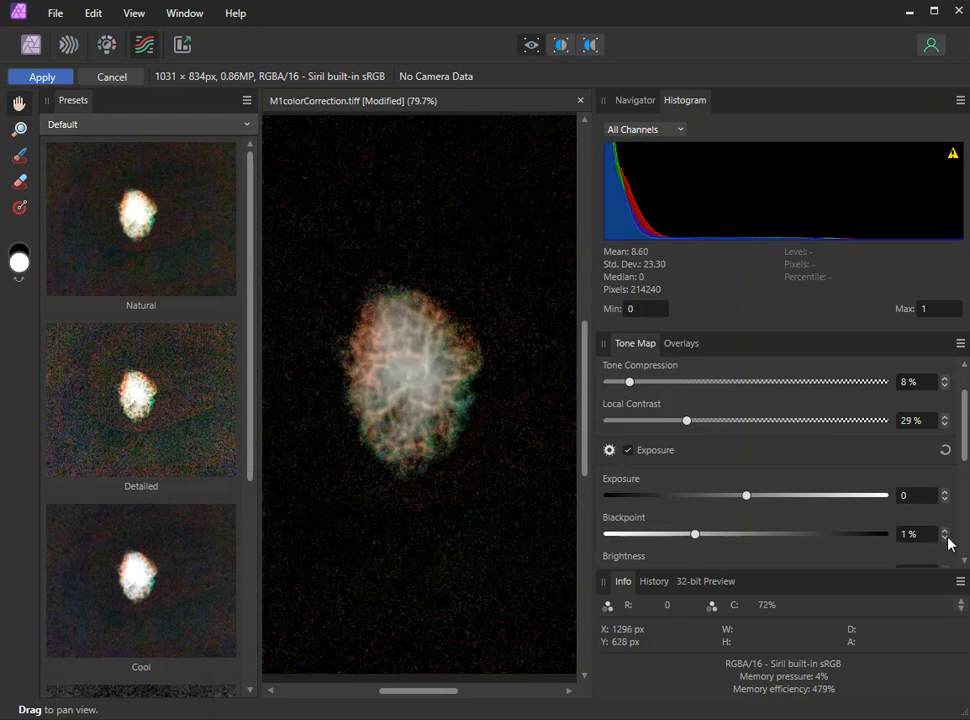
left_click(945, 539)
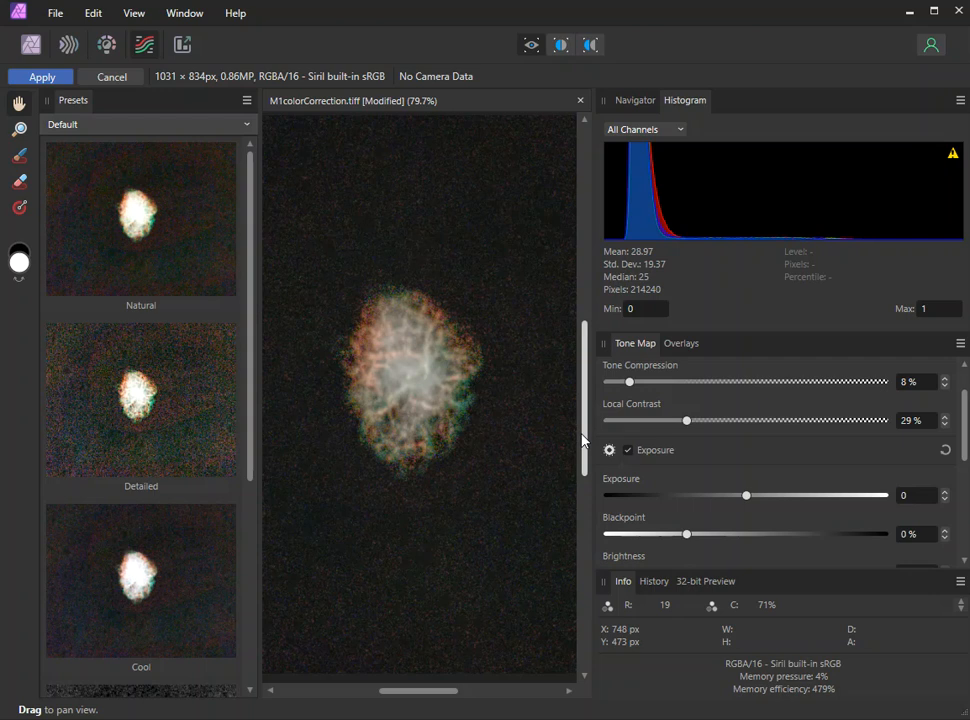
left_click(49, 79)
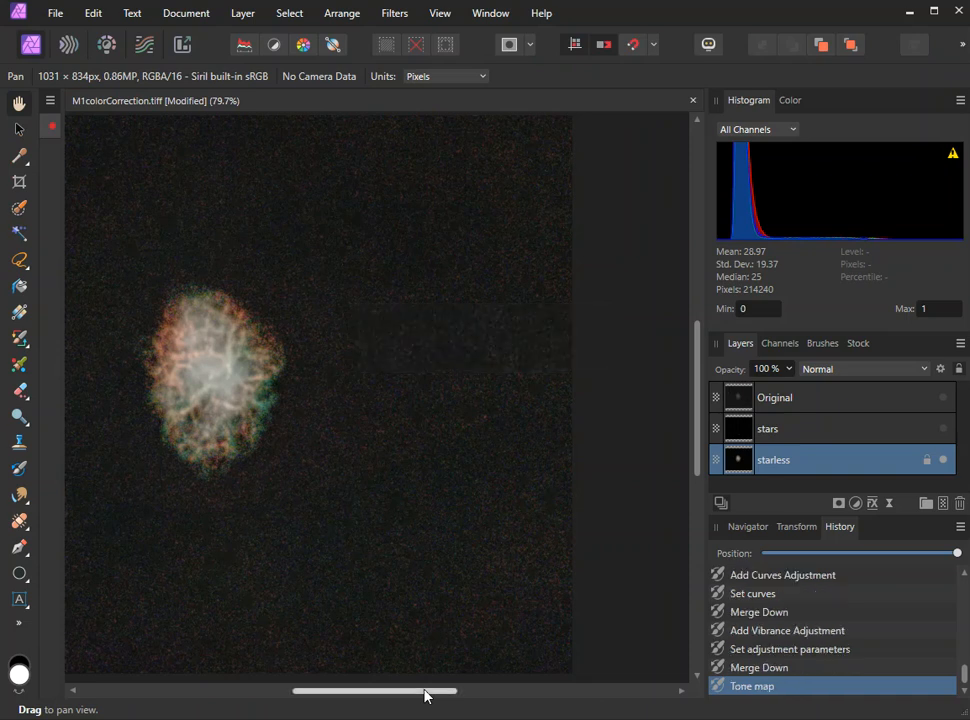
- Add a Levels adjustment to starless with the Black Level at 5 % and merge it down
mouse_move(424, 697)
left_mouse_down()
mouse_move(394, 695)
mouse_move(418, 697)
left_mouse_up()
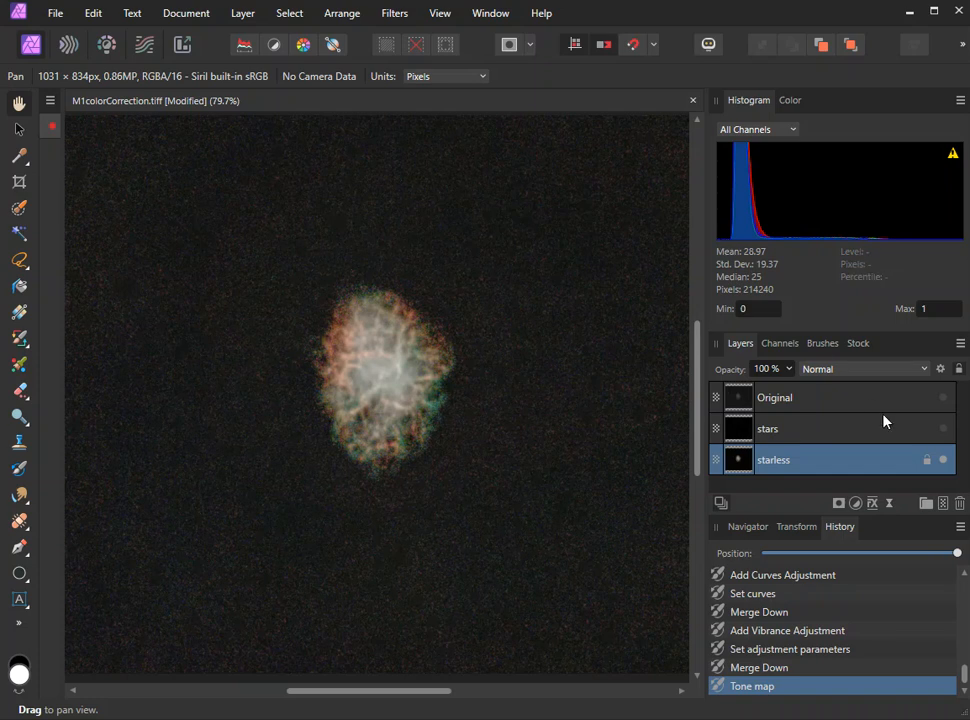
left_click(857, 507)
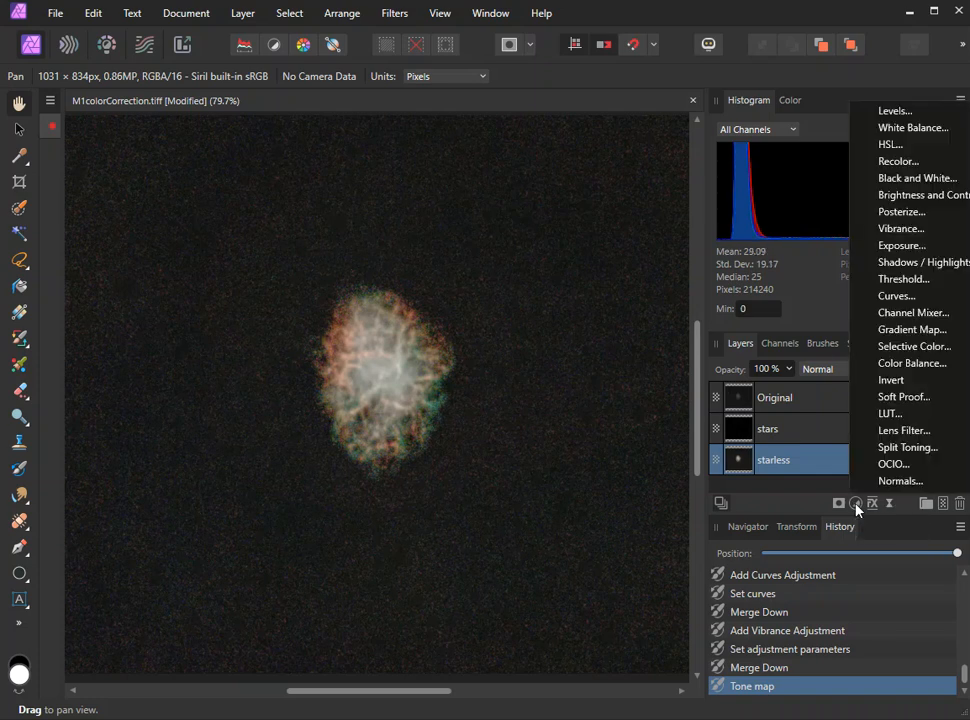
left_click(901, 117)
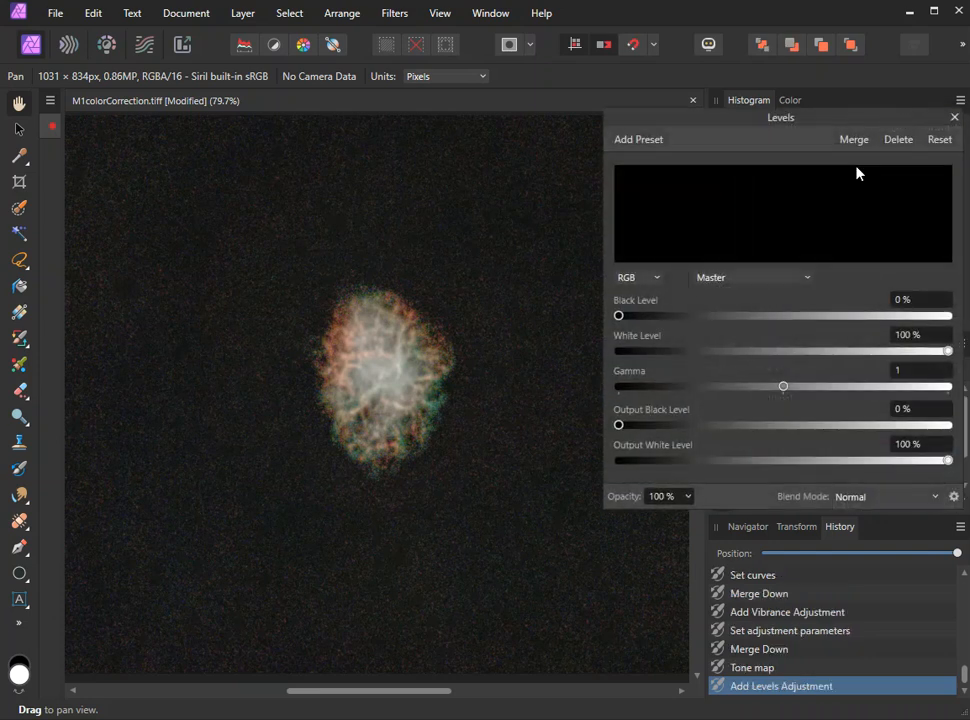
left_click_drag(620, 316, 637, 320)
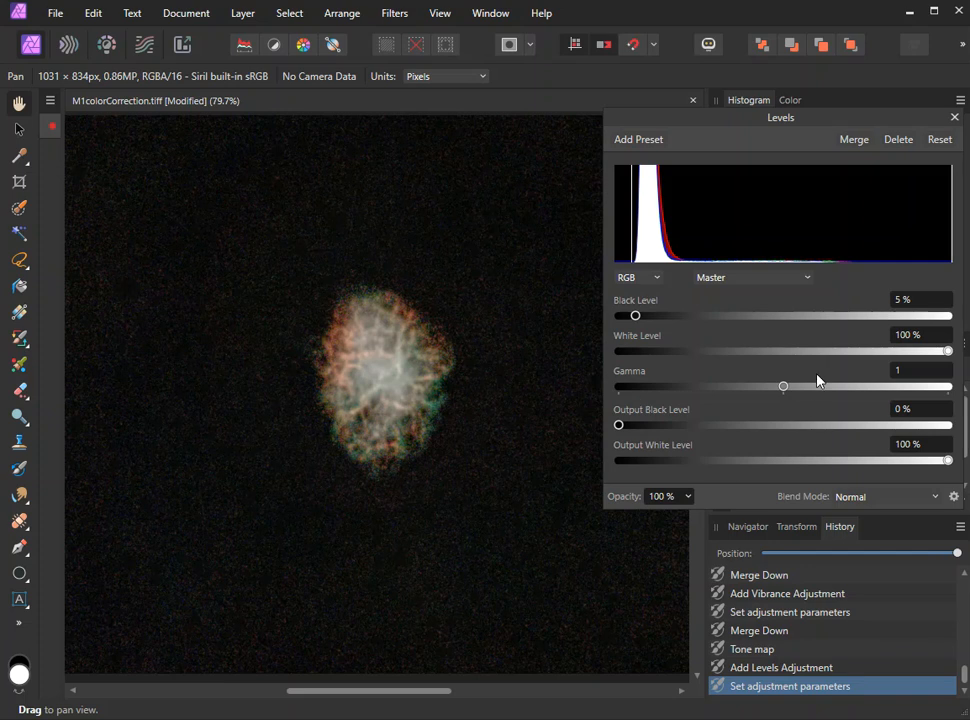
left_click(854, 141)
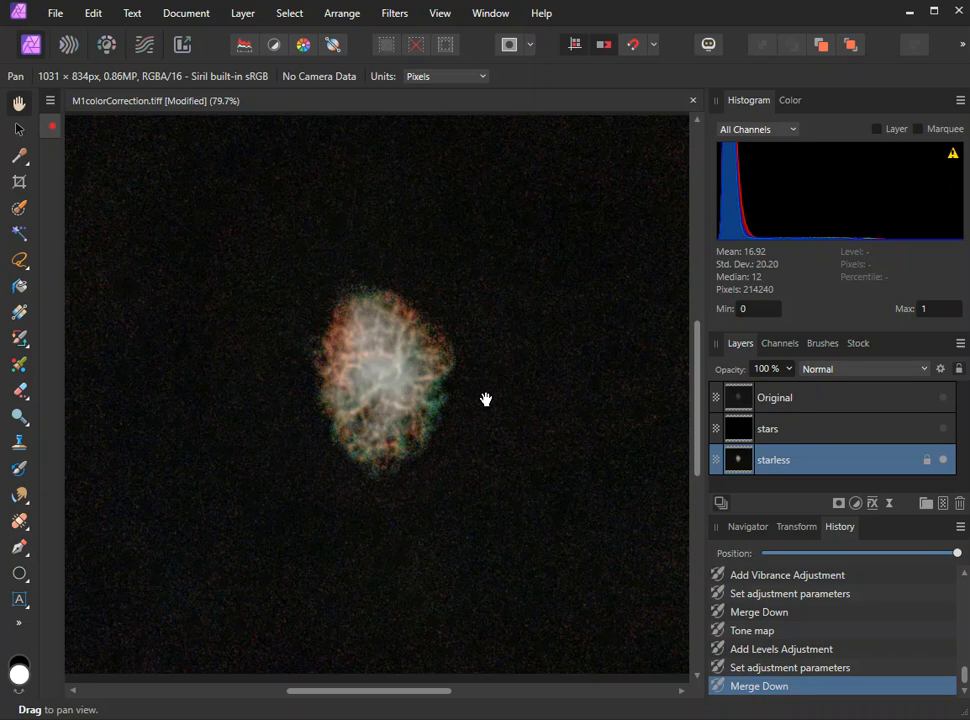
- Add a Curves adjustment to starless with a shadow point at X 0.028, Y 0.013 and a second point at X 0.16, Y 0.146
left_click(855, 503)
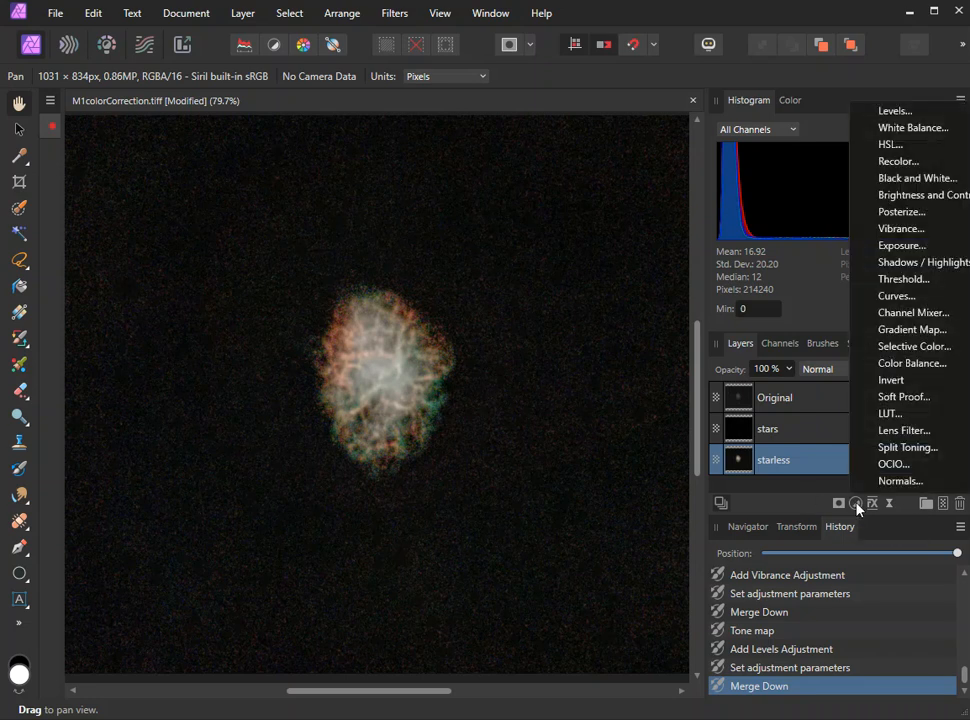
left_click(904, 297)
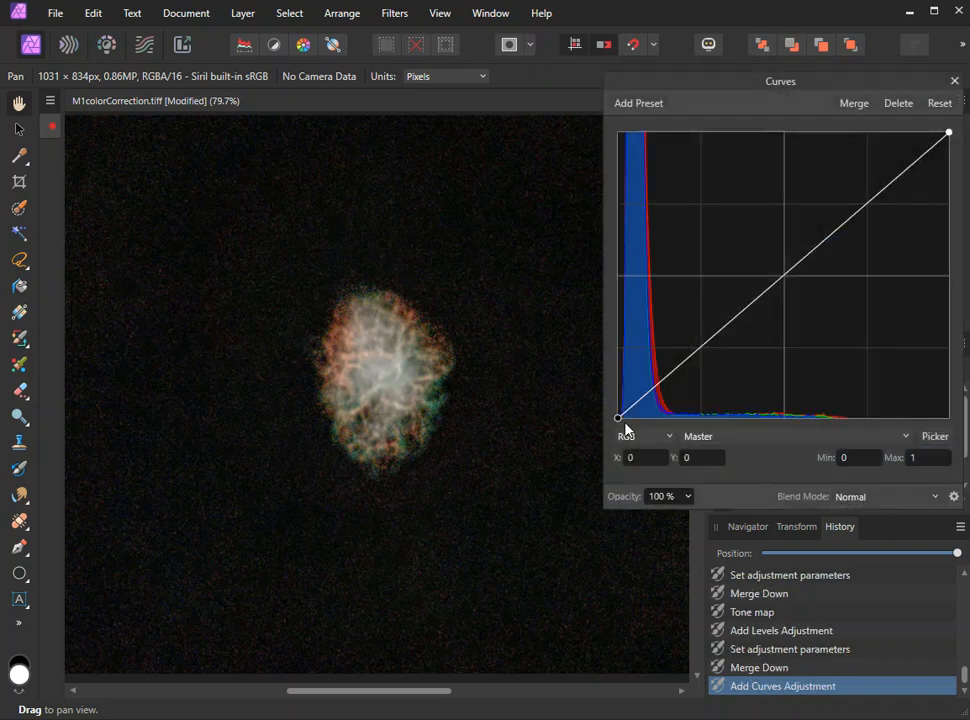
left_click_drag(626, 410, 627, 414)
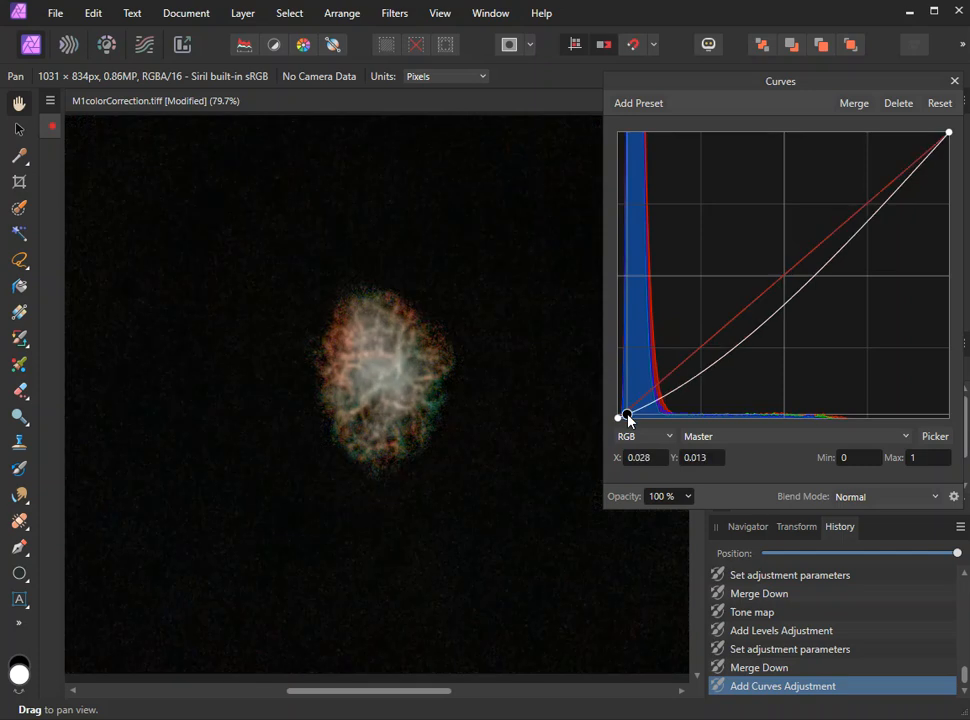
left_click_drag(655, 404, 672, 381)
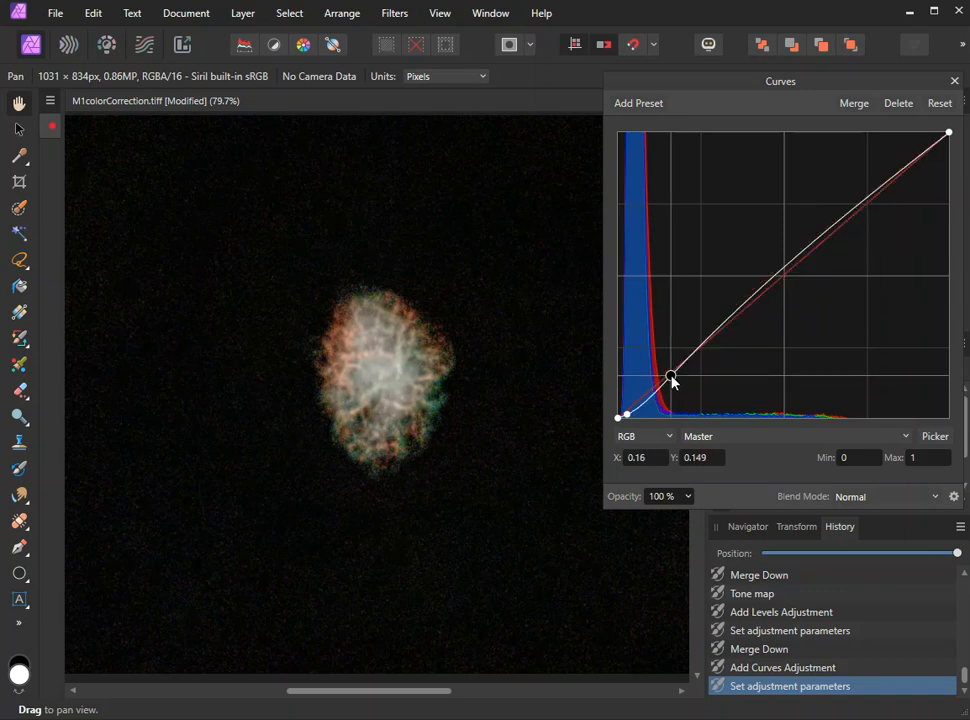
left_click_drag(672, 378, 672, 380)
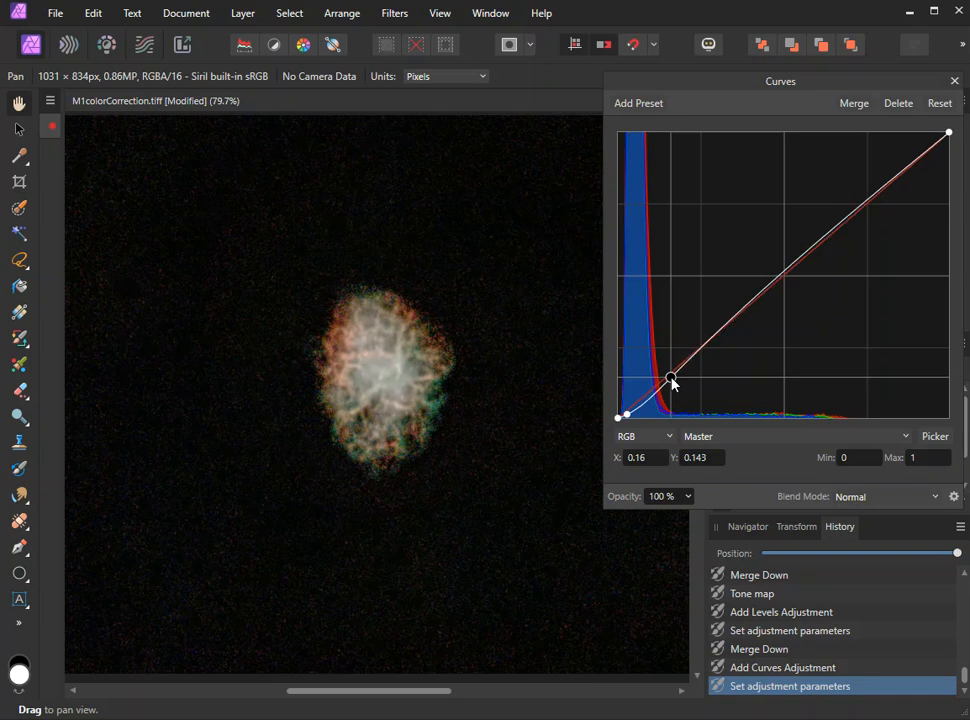
left_click_drag(672, 378, 671, 377)
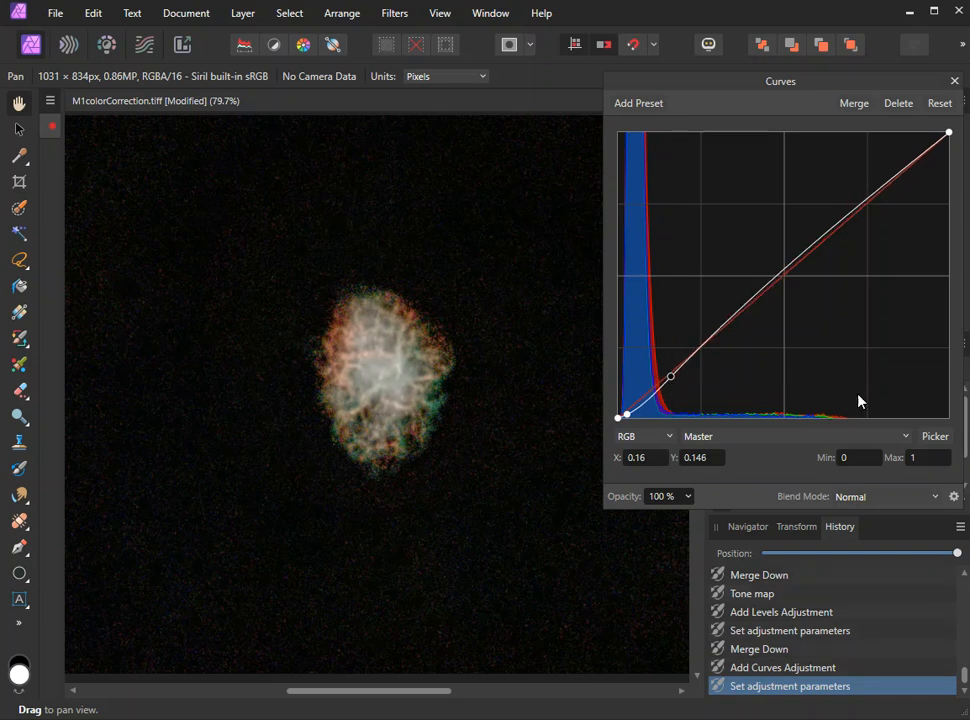
- Merge the Curves adjustment down into starless and isolate the stars layer by showing and selecting it and hiding starless
left_click(855, 104)
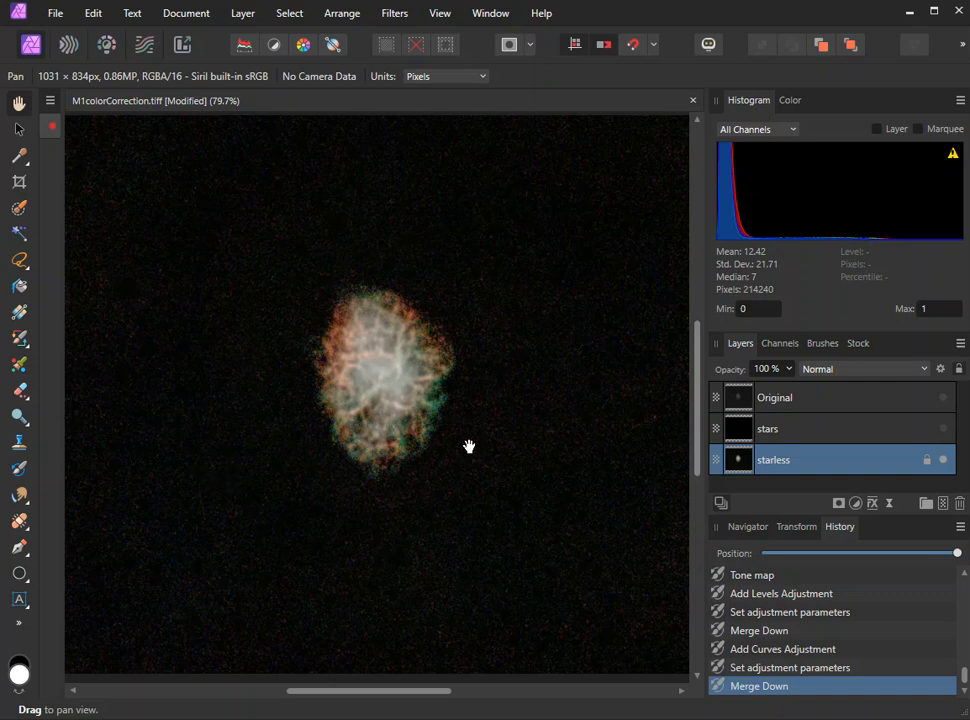
left_click(943, 429)
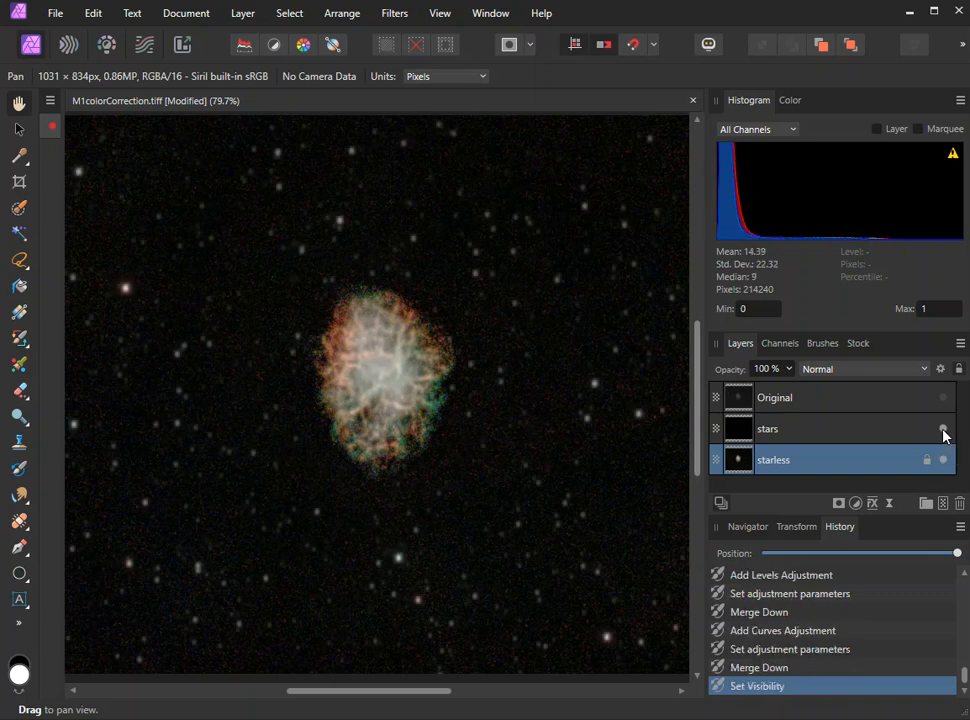
left_click(877, 430)
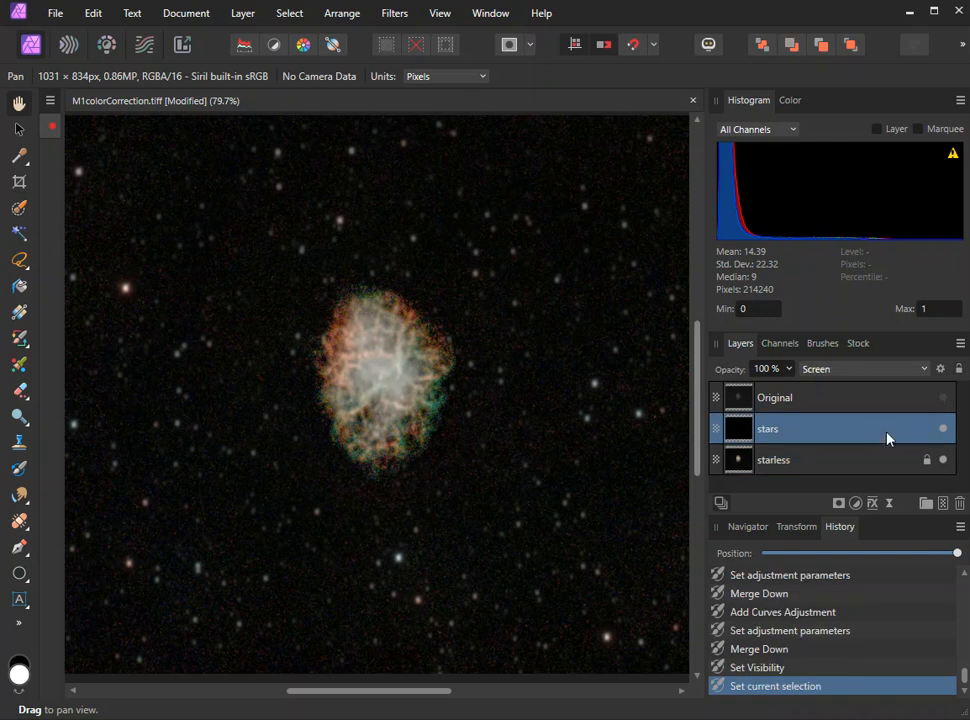
left_click(942, 460)
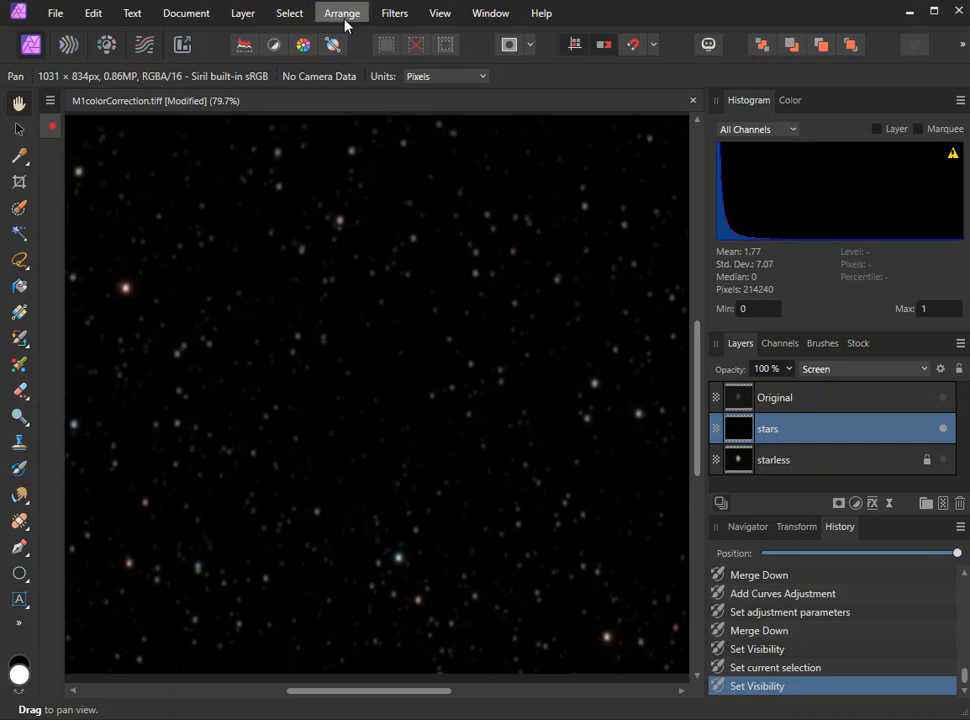
- Denoise the stars layer with the Topaz DeNoise AI plugin using the Clear model
left_click(396, 14)
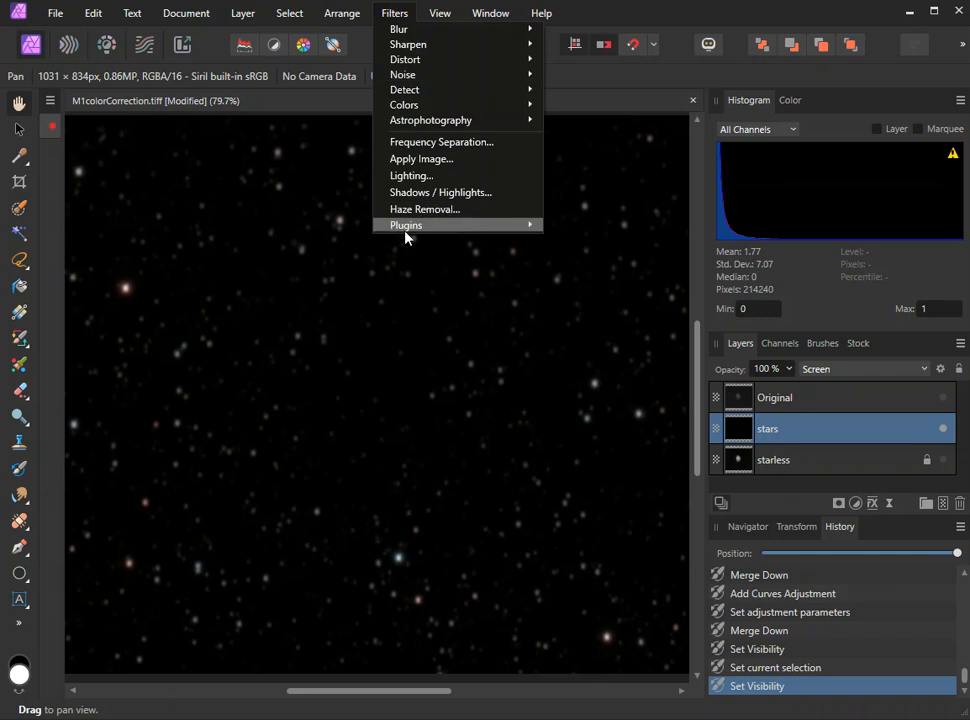
mouse_move(411, 227)
mouse_move(589, 250)
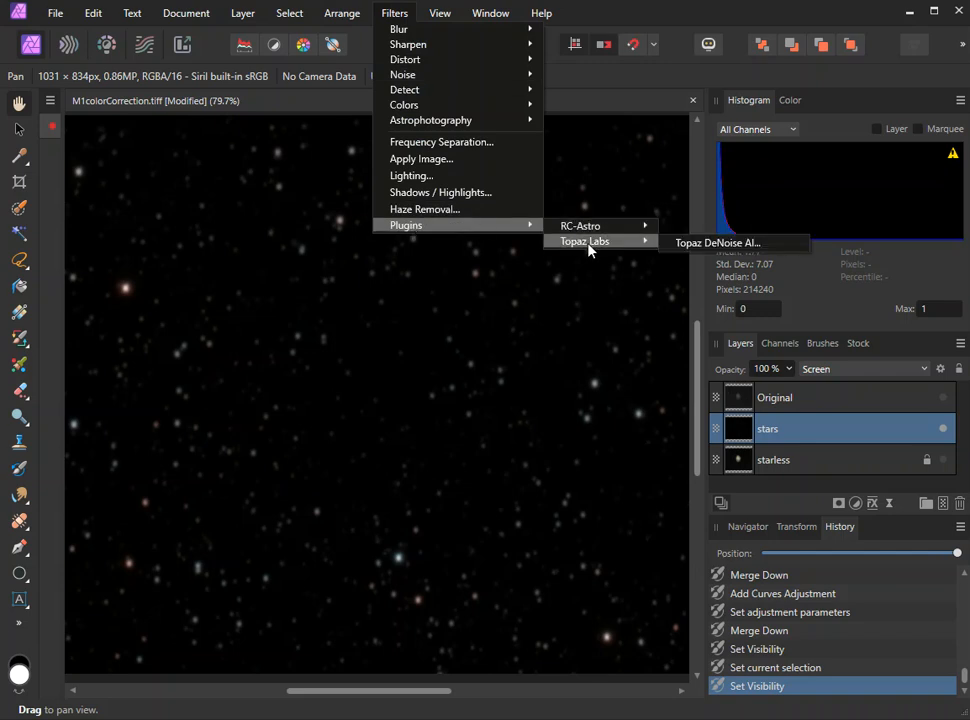
left_click(712, 244)
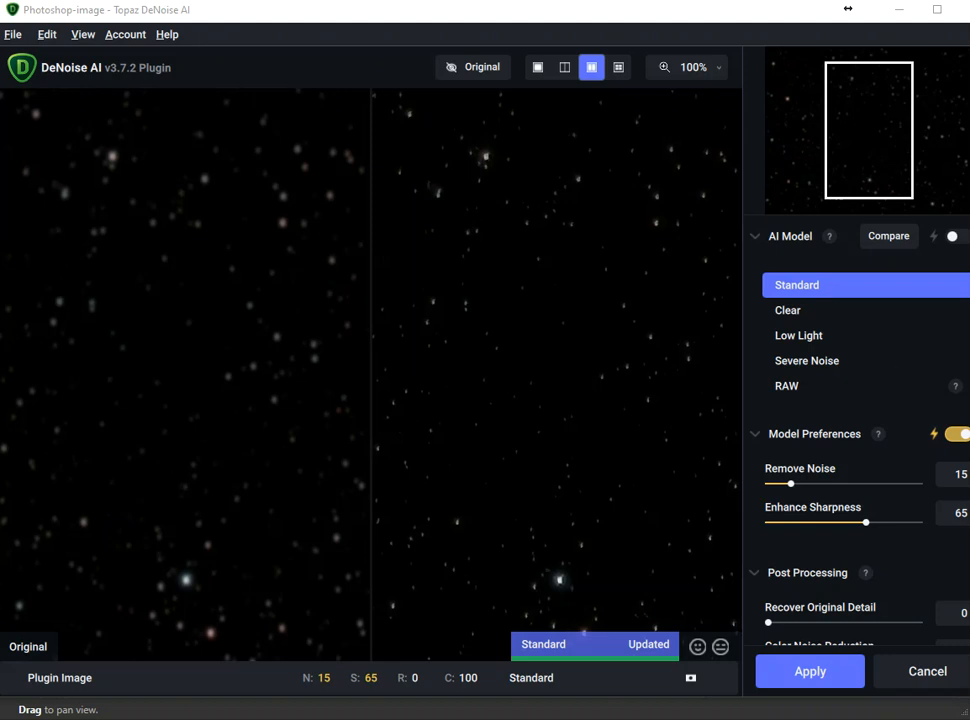
left_click(788, 311)
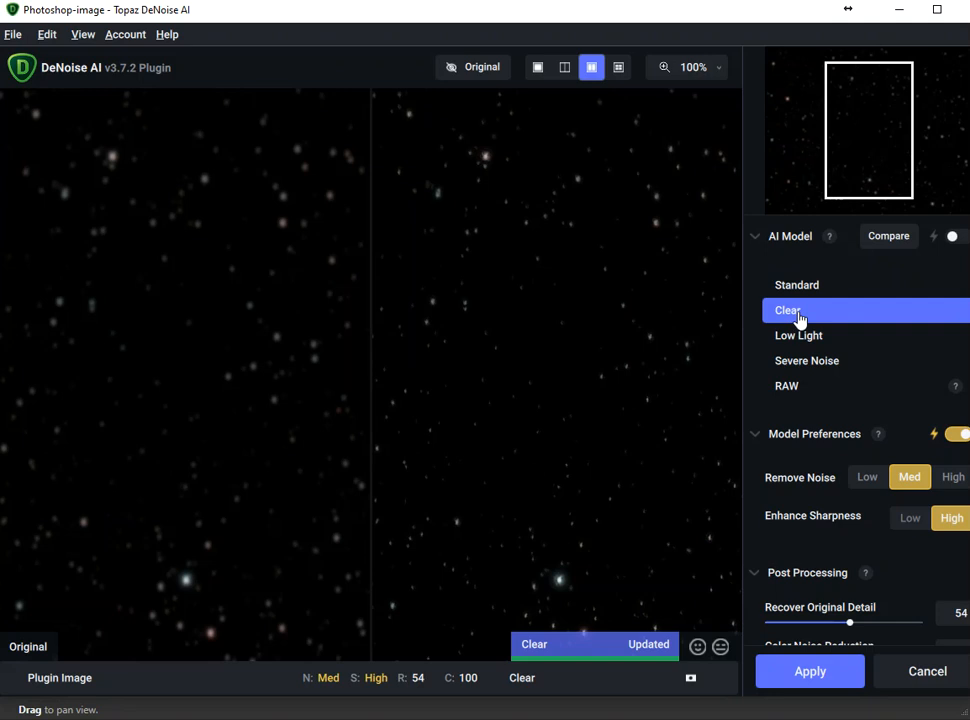
left_click(808, 673)
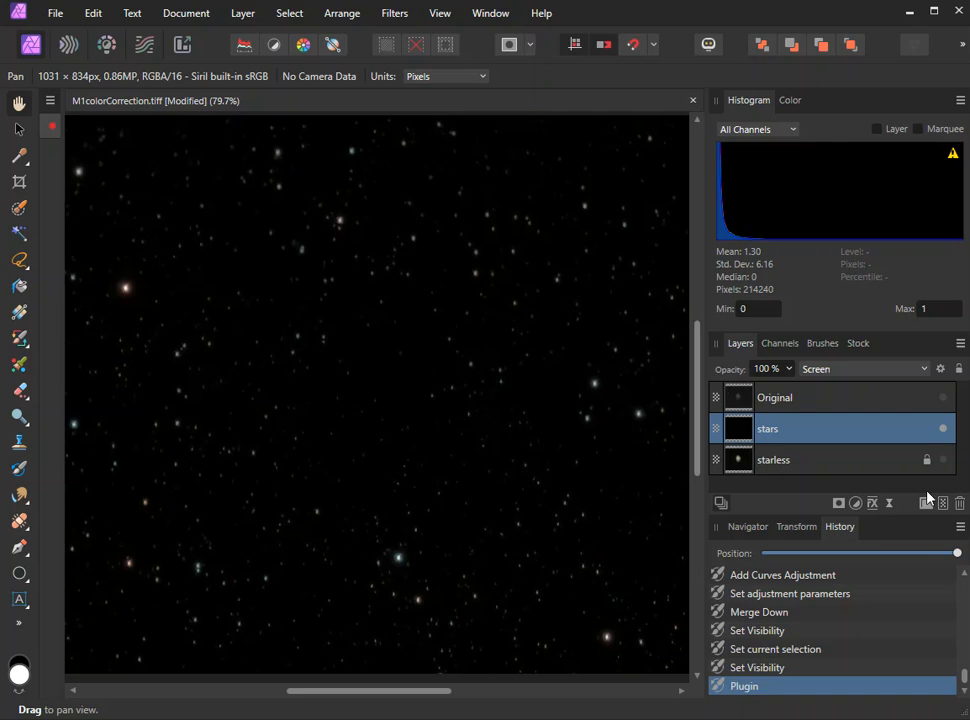
- Show and select the starless layer and hide the stars layer
left_click(943, 460)
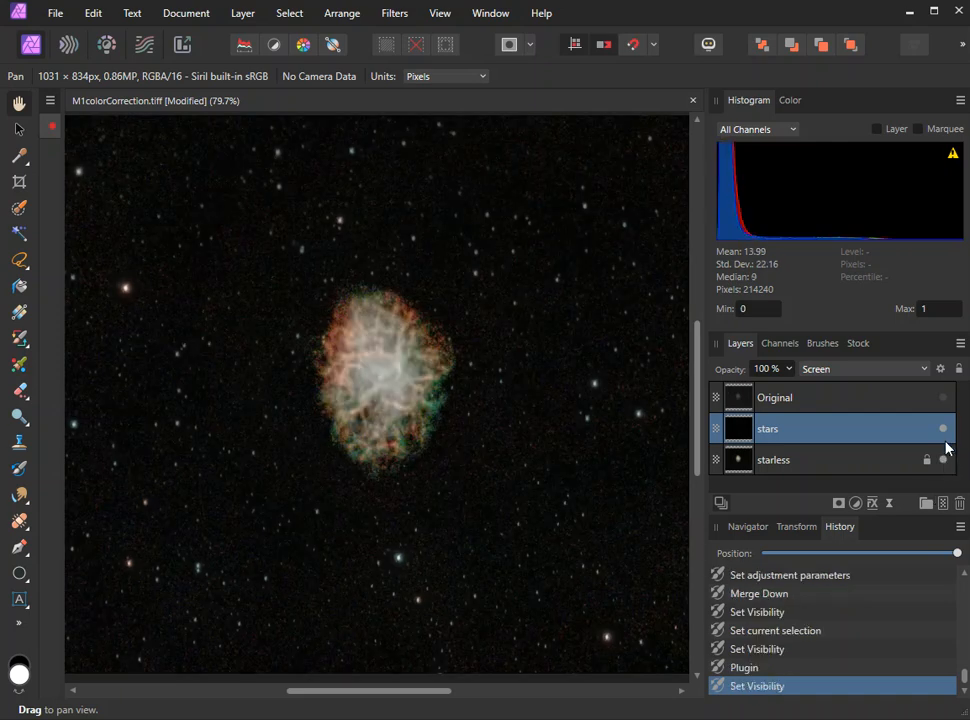
left_click(882, 460)
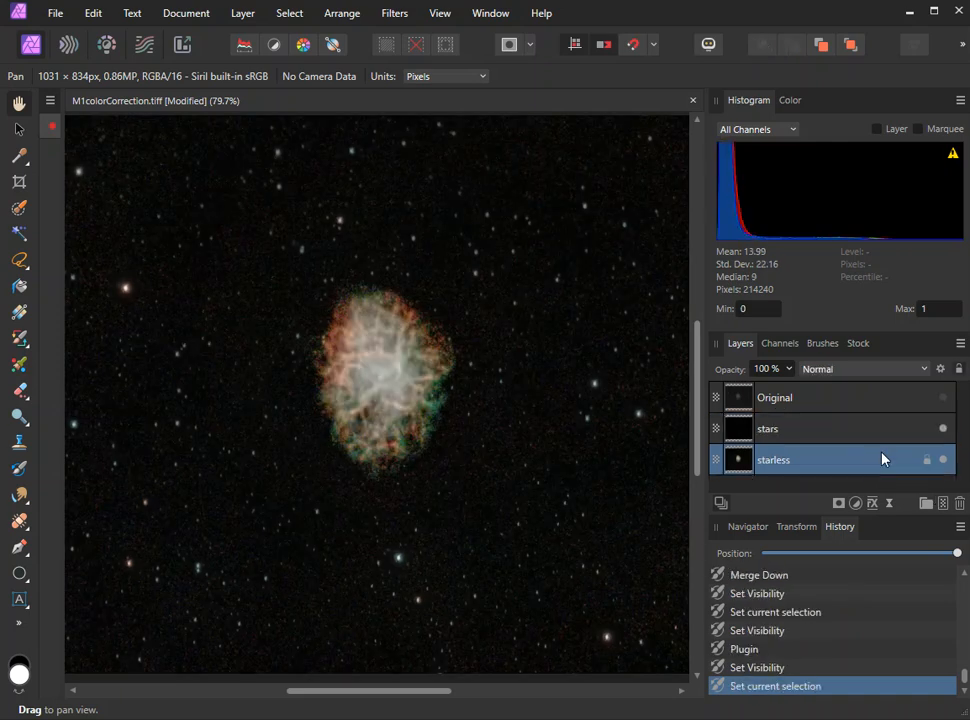
left_click(943, 429)
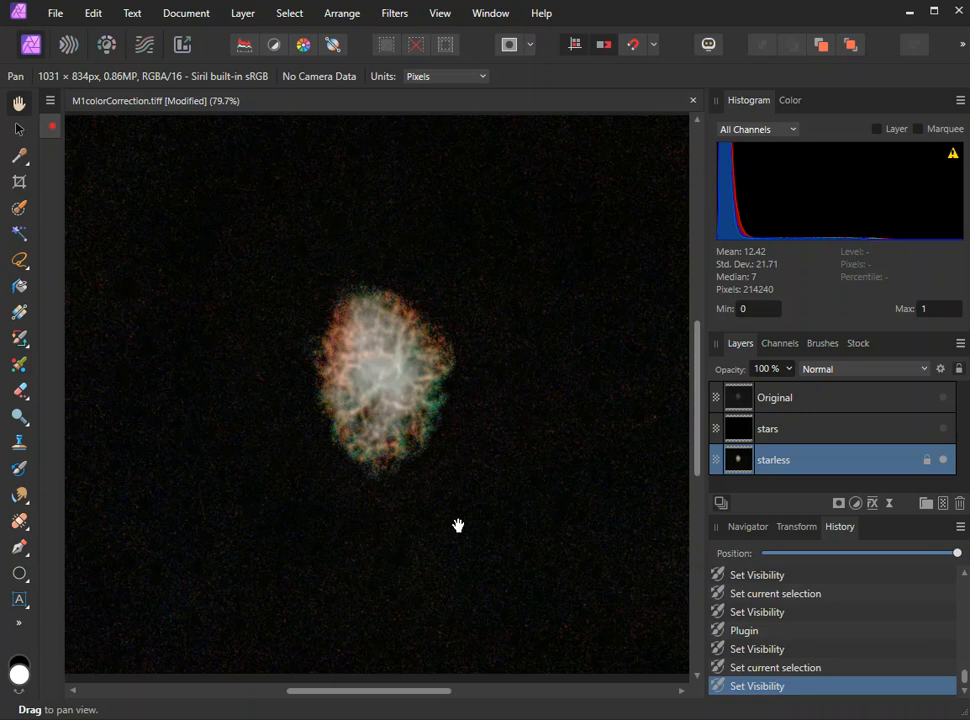
- Denoise the starless layer with the Topaz DeNoise AI plugin using the Severe Noise model, and show the stars layer again
left_click(392, 14)
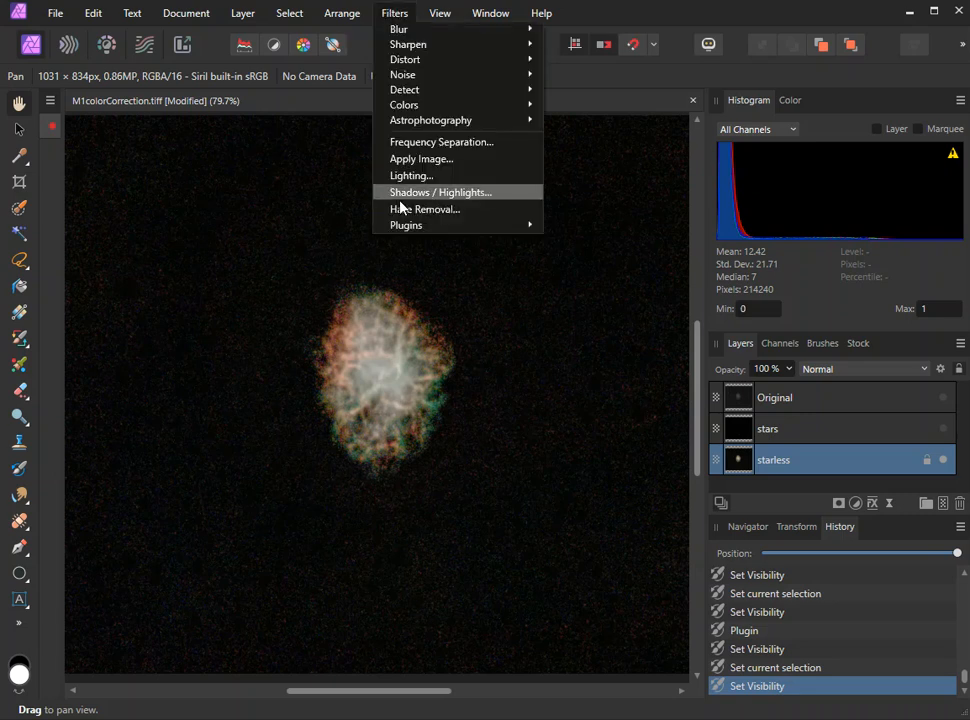
mouse_move(476, 231)
mouse_move(585, 243)
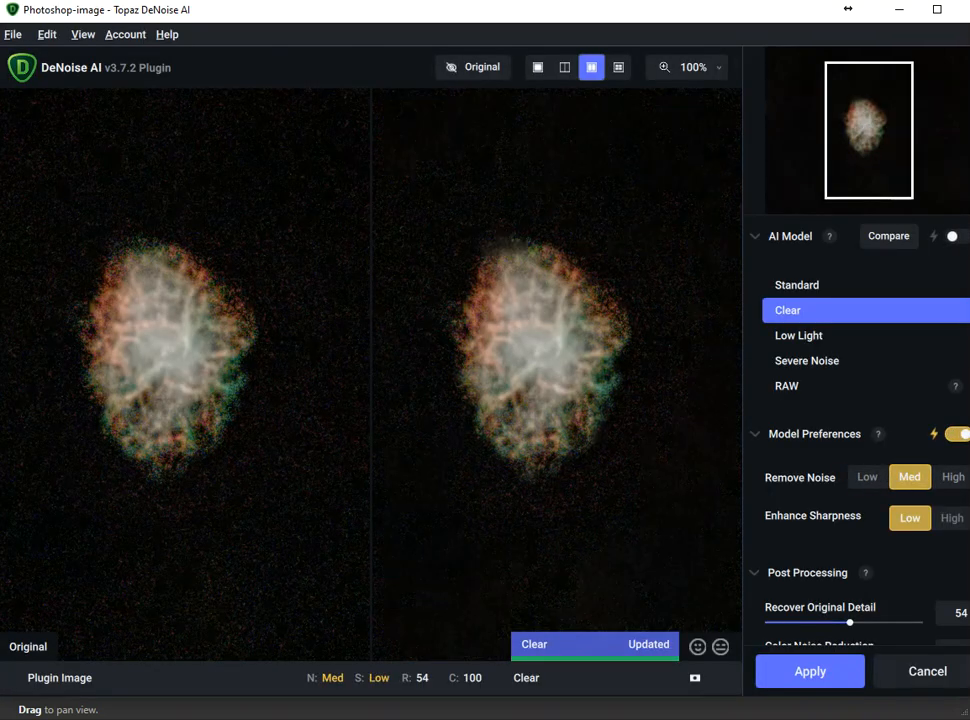
left_click(793, 366)
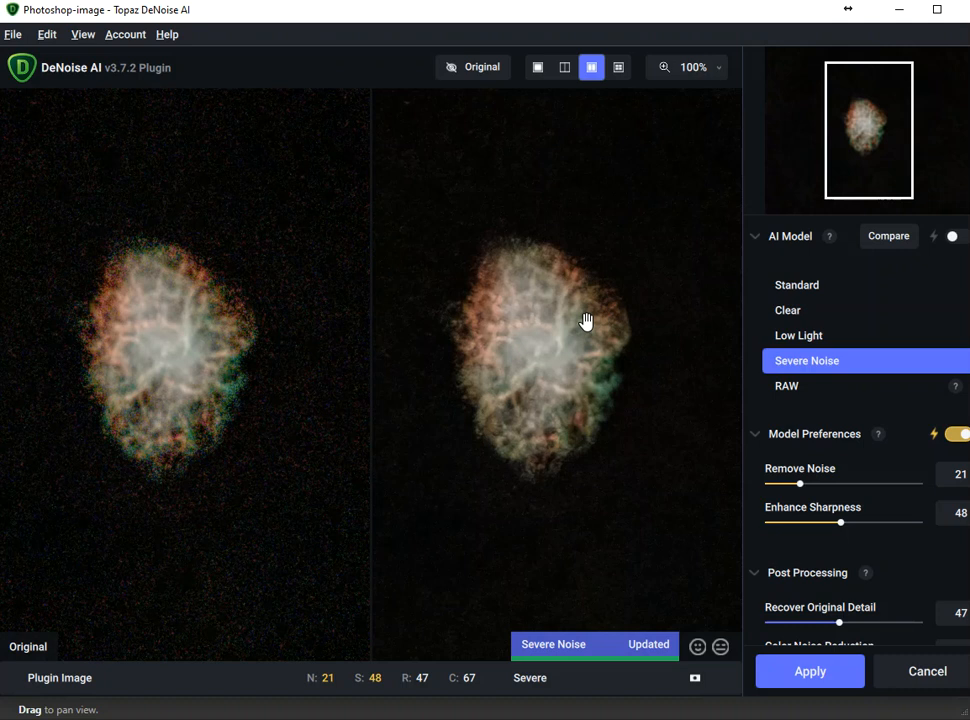
left_click(800, 677)
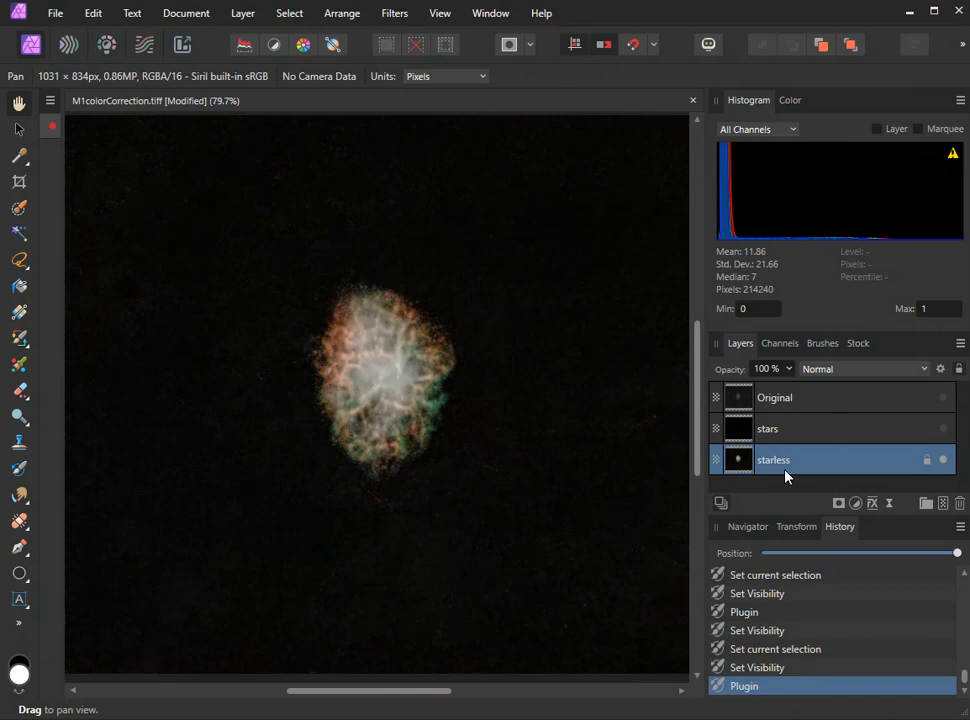
left_click(943, 428)
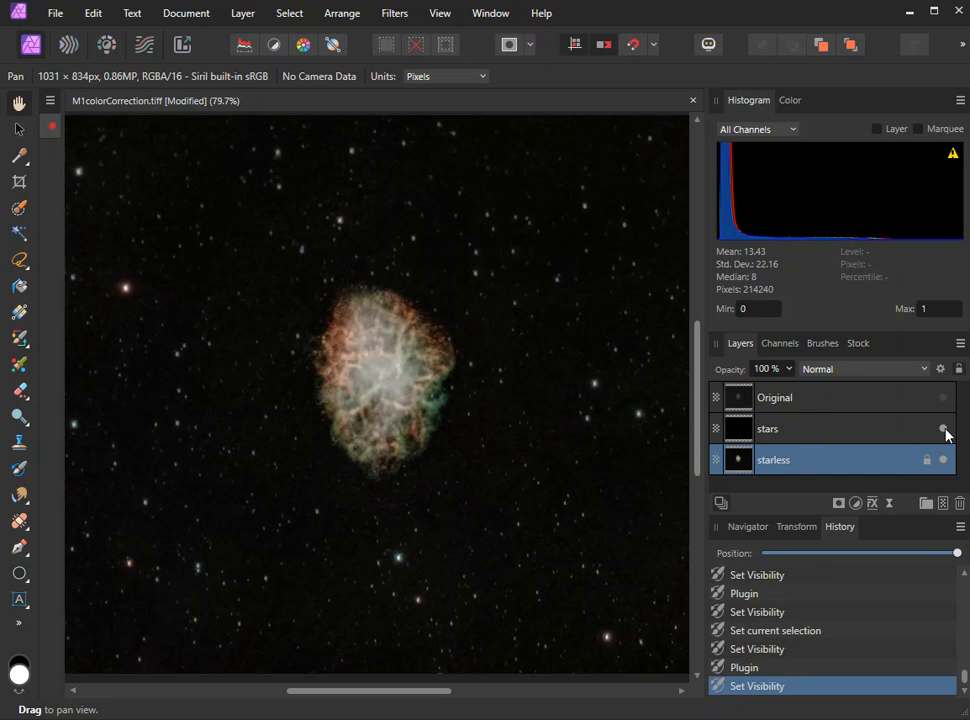
- Save the document as M1colorCorrection.afphoto in the M1 2024-12-30 folder
left_click(56, 13)
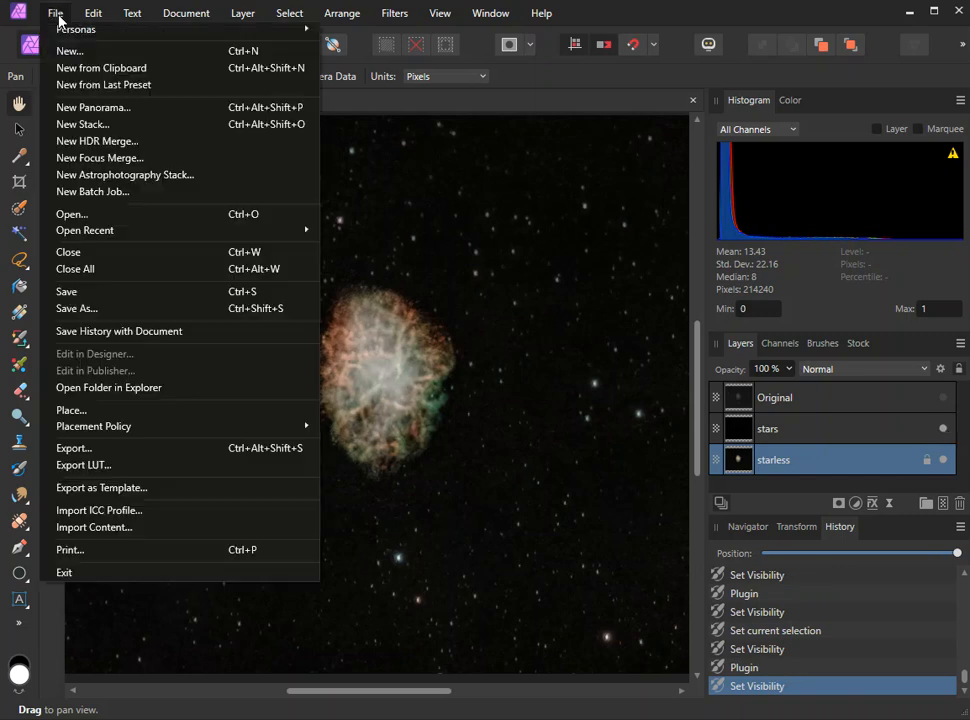
left_click(76, 309)
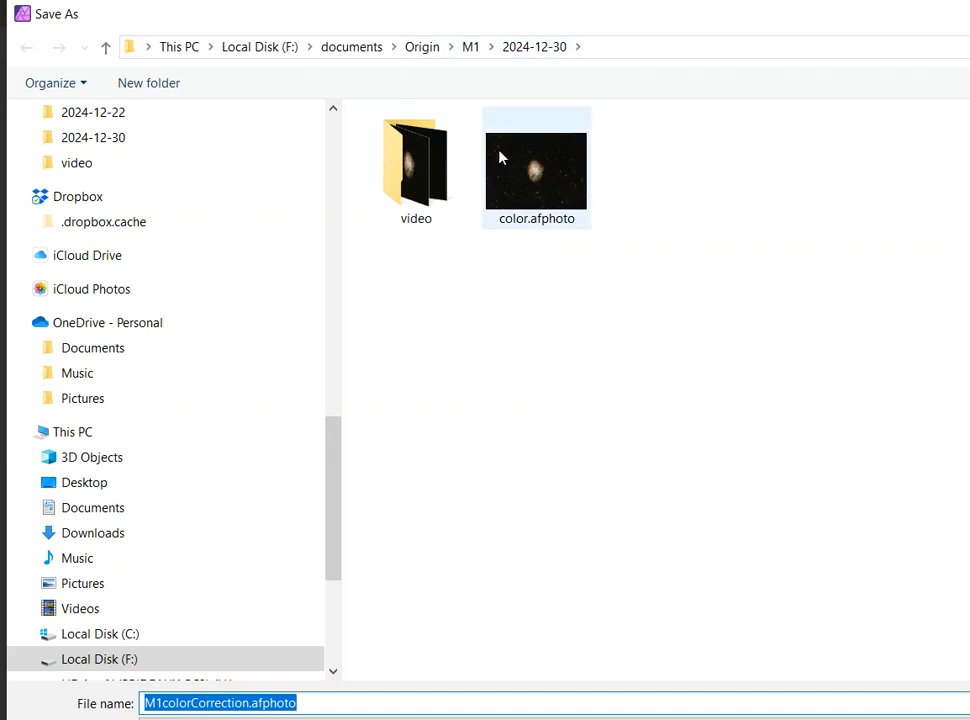
left_click(193, 704)
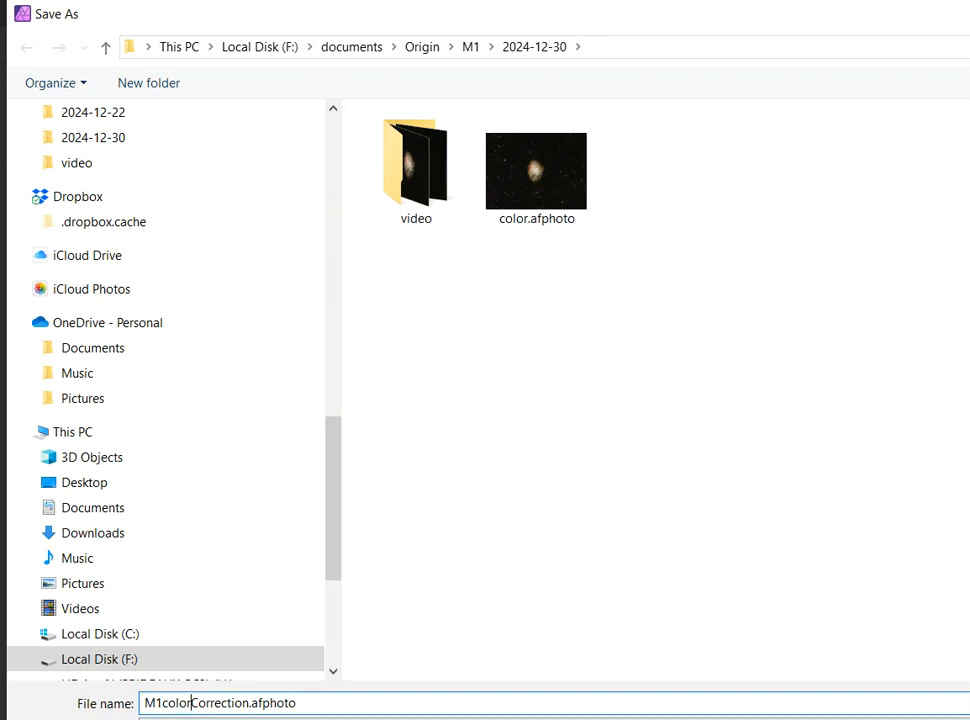
key("Return")
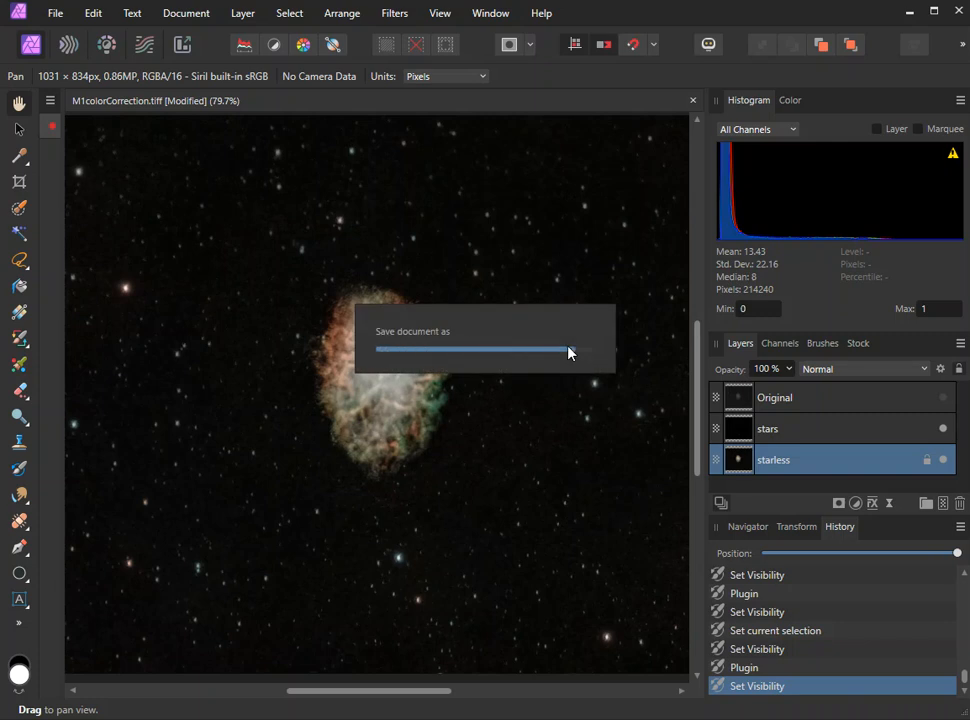
- Export the whole document as the high-quality JPEG M1colorCorrection.jpg in the 2024-12-30 folder and view it in Photos at 100%
left_click(55, 13)
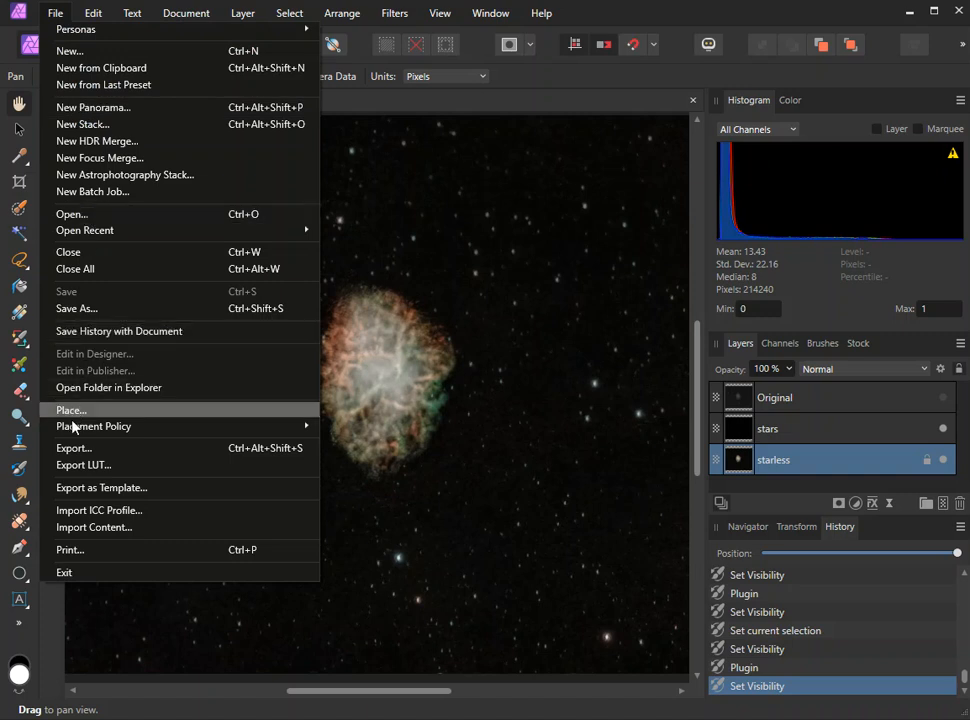
left_click(72, 452)
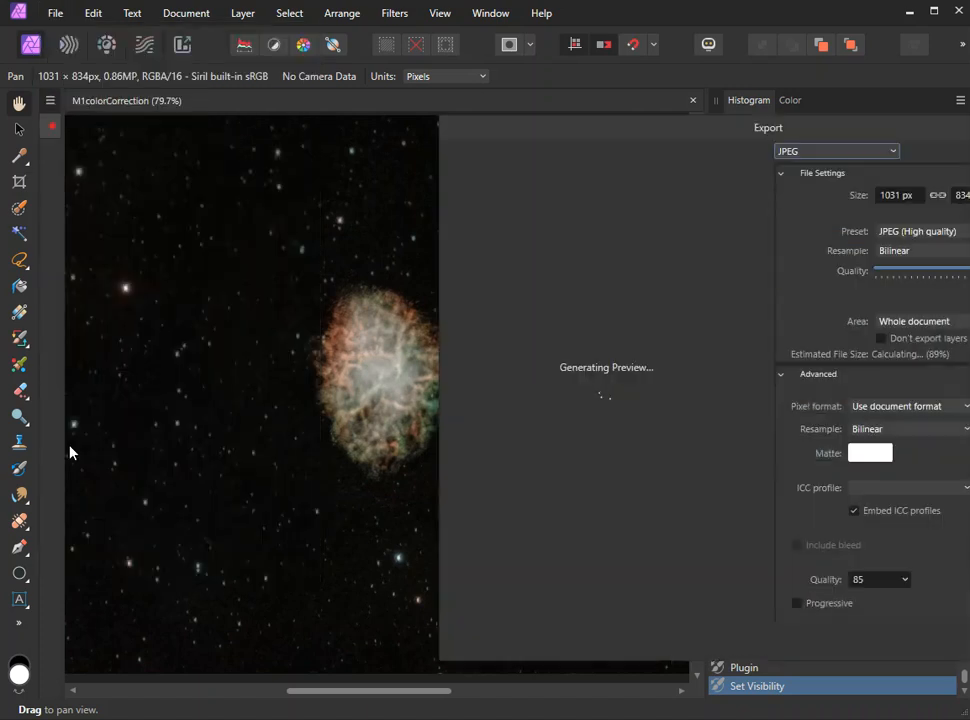
left_click_drag(660, 135, 446, 76)
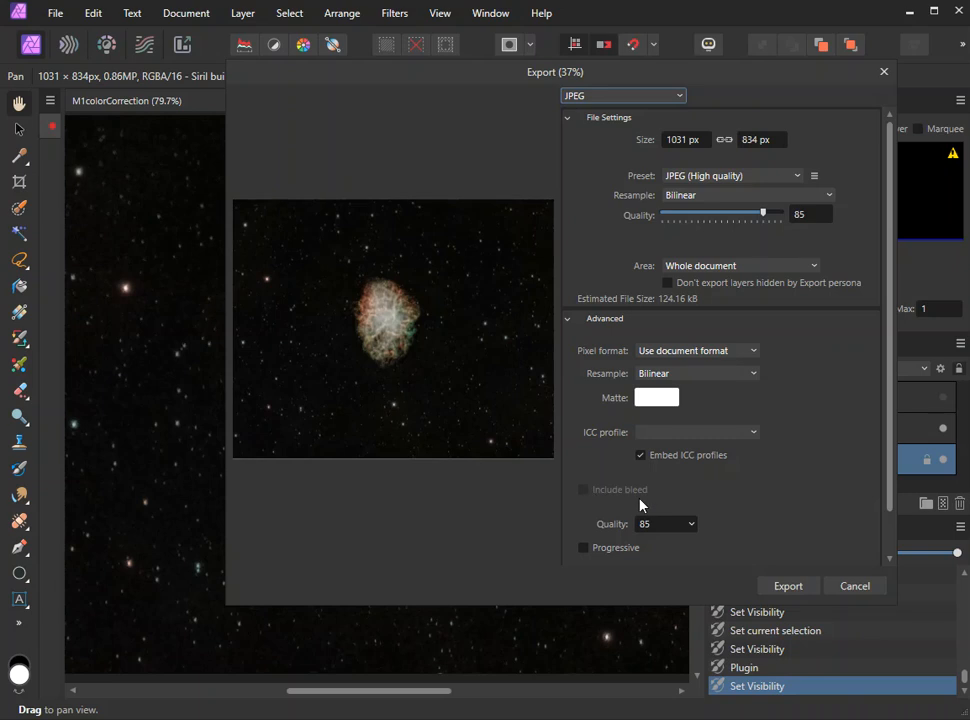
left_click(781, 588)
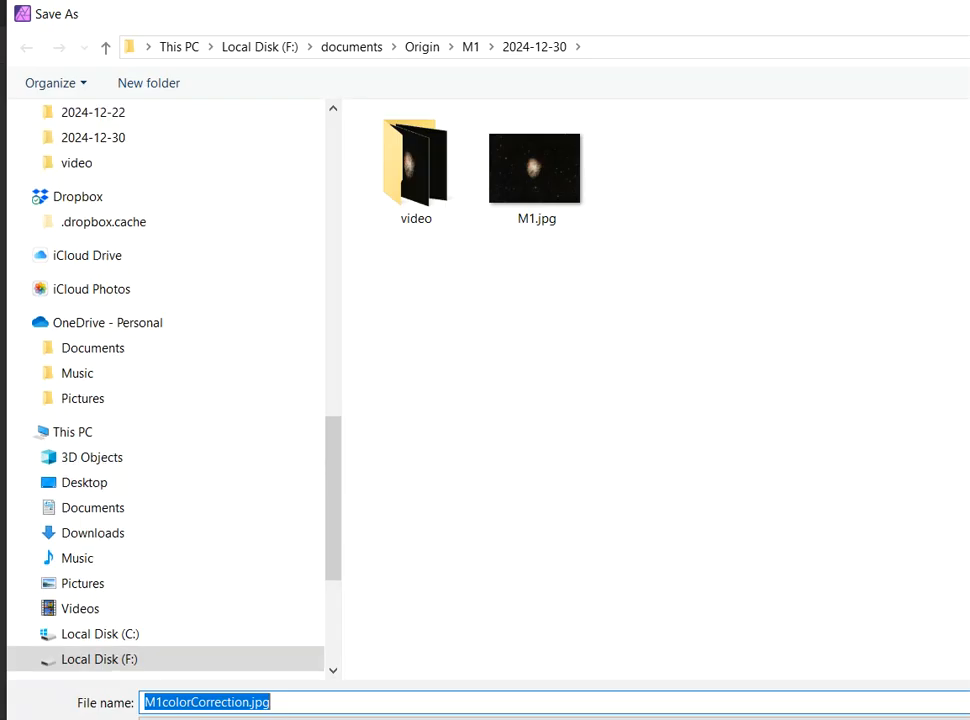
key("Return")
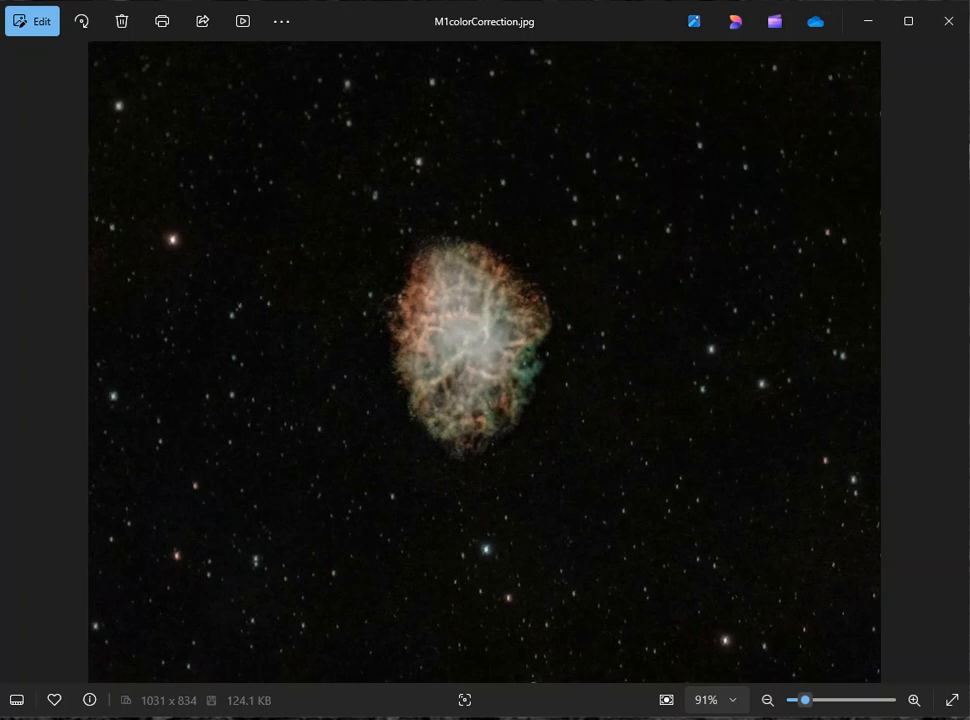
left_click(735, 703)
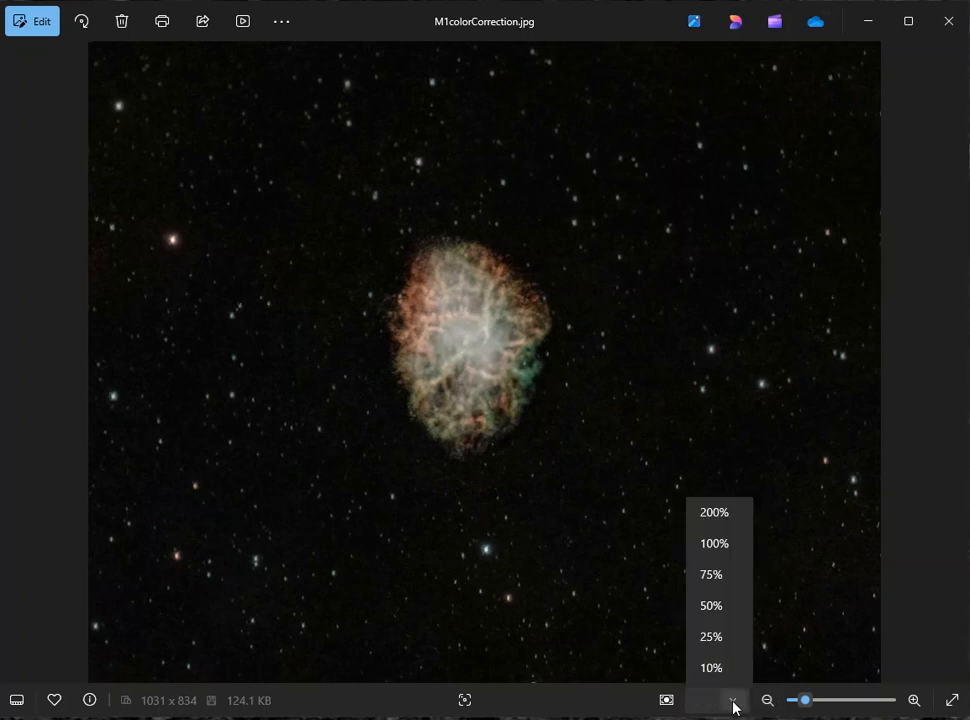
left_click(717, 548)
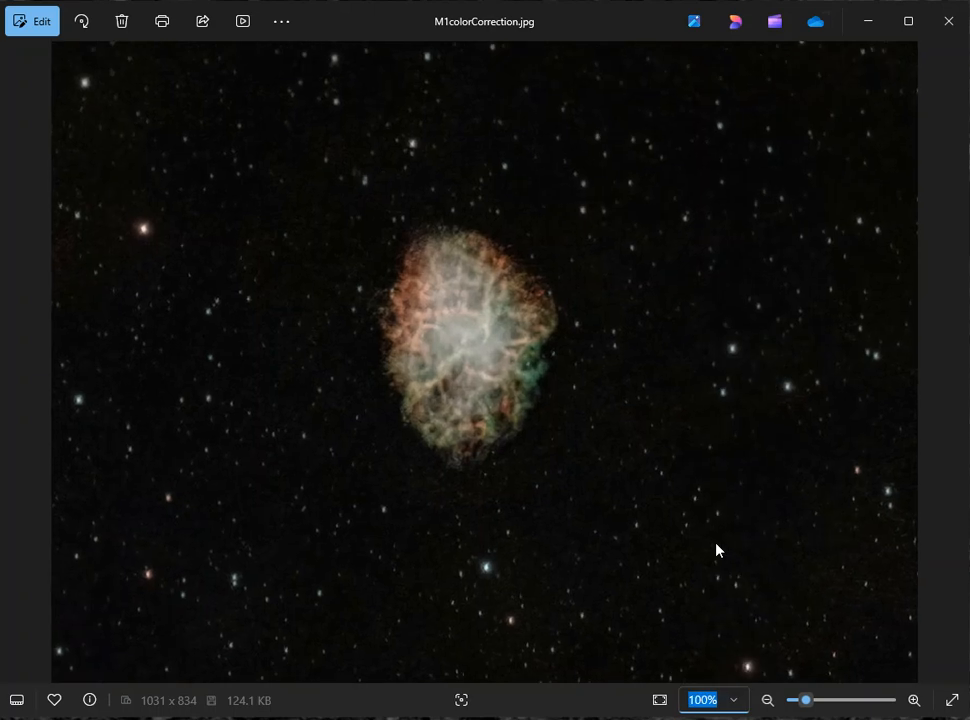